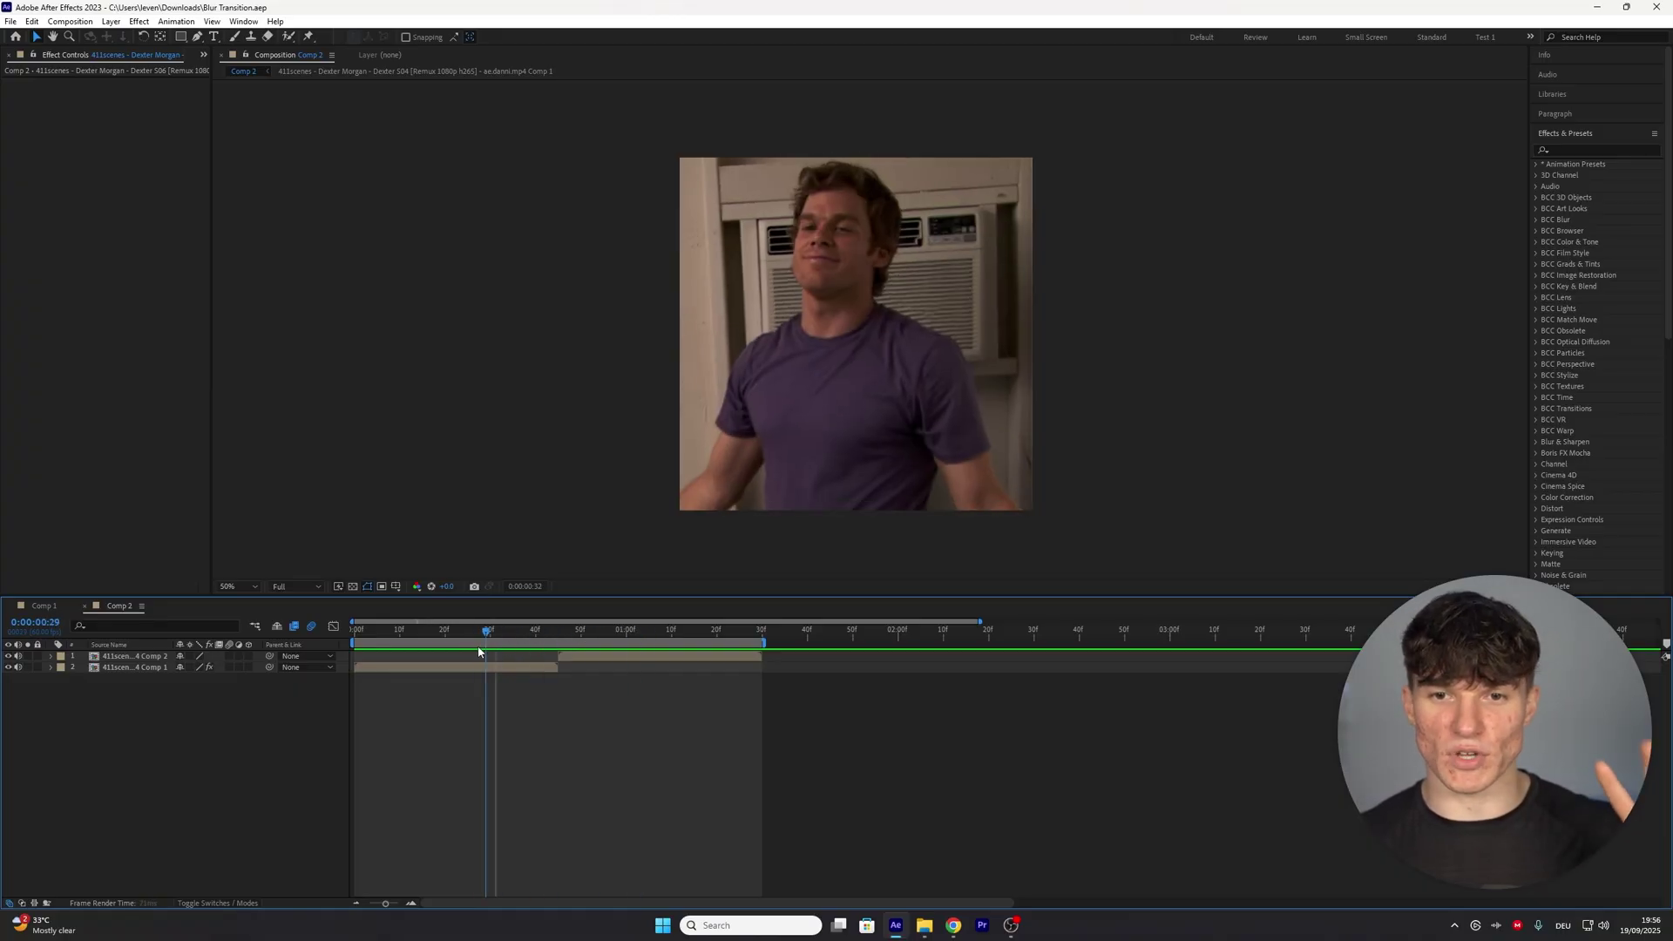
Add a new adjustment layer on top of the Comp 2 layer stack
click(475, 643)
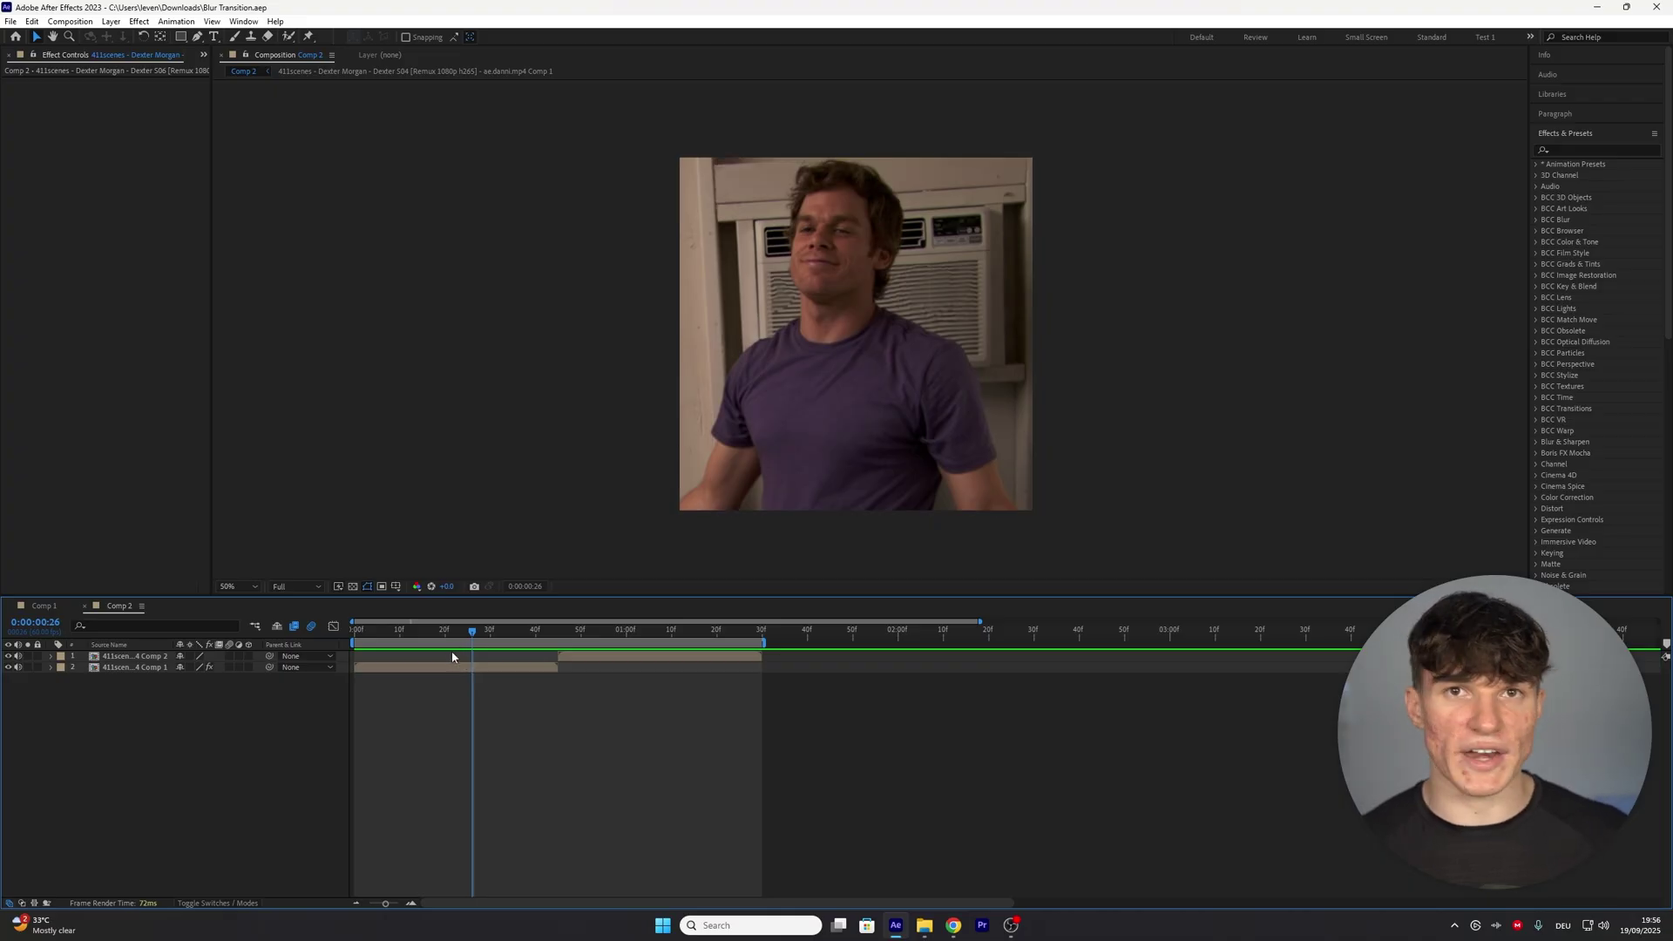
click(111, 20)
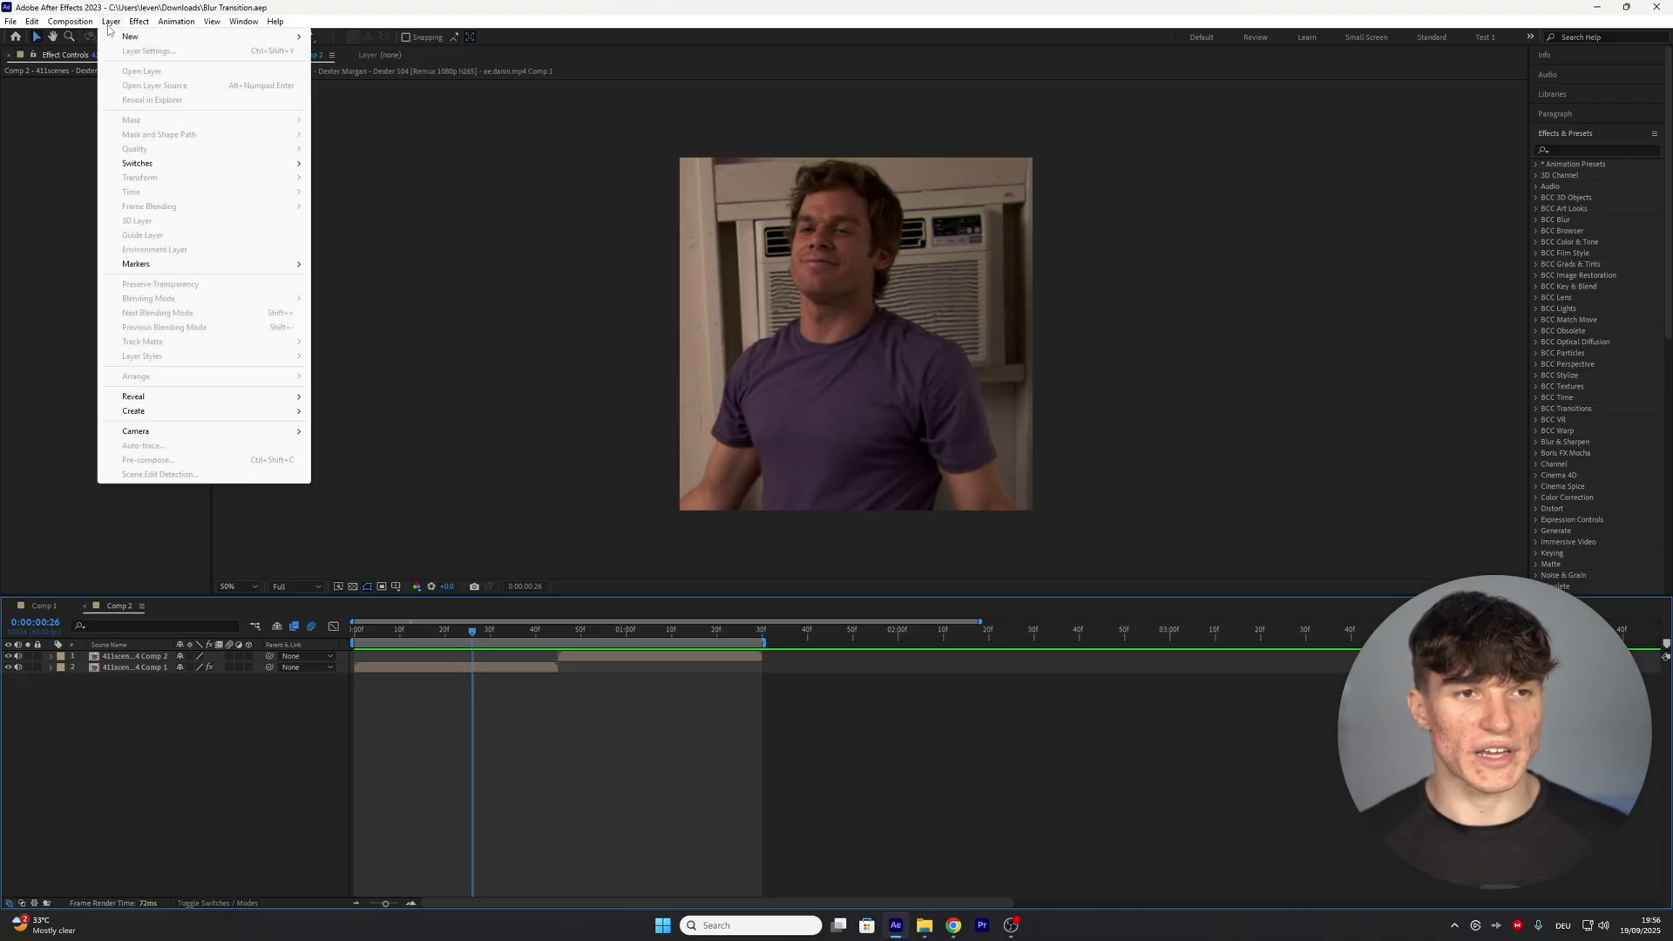
mouse_move(129, 37)
click(403, 122)
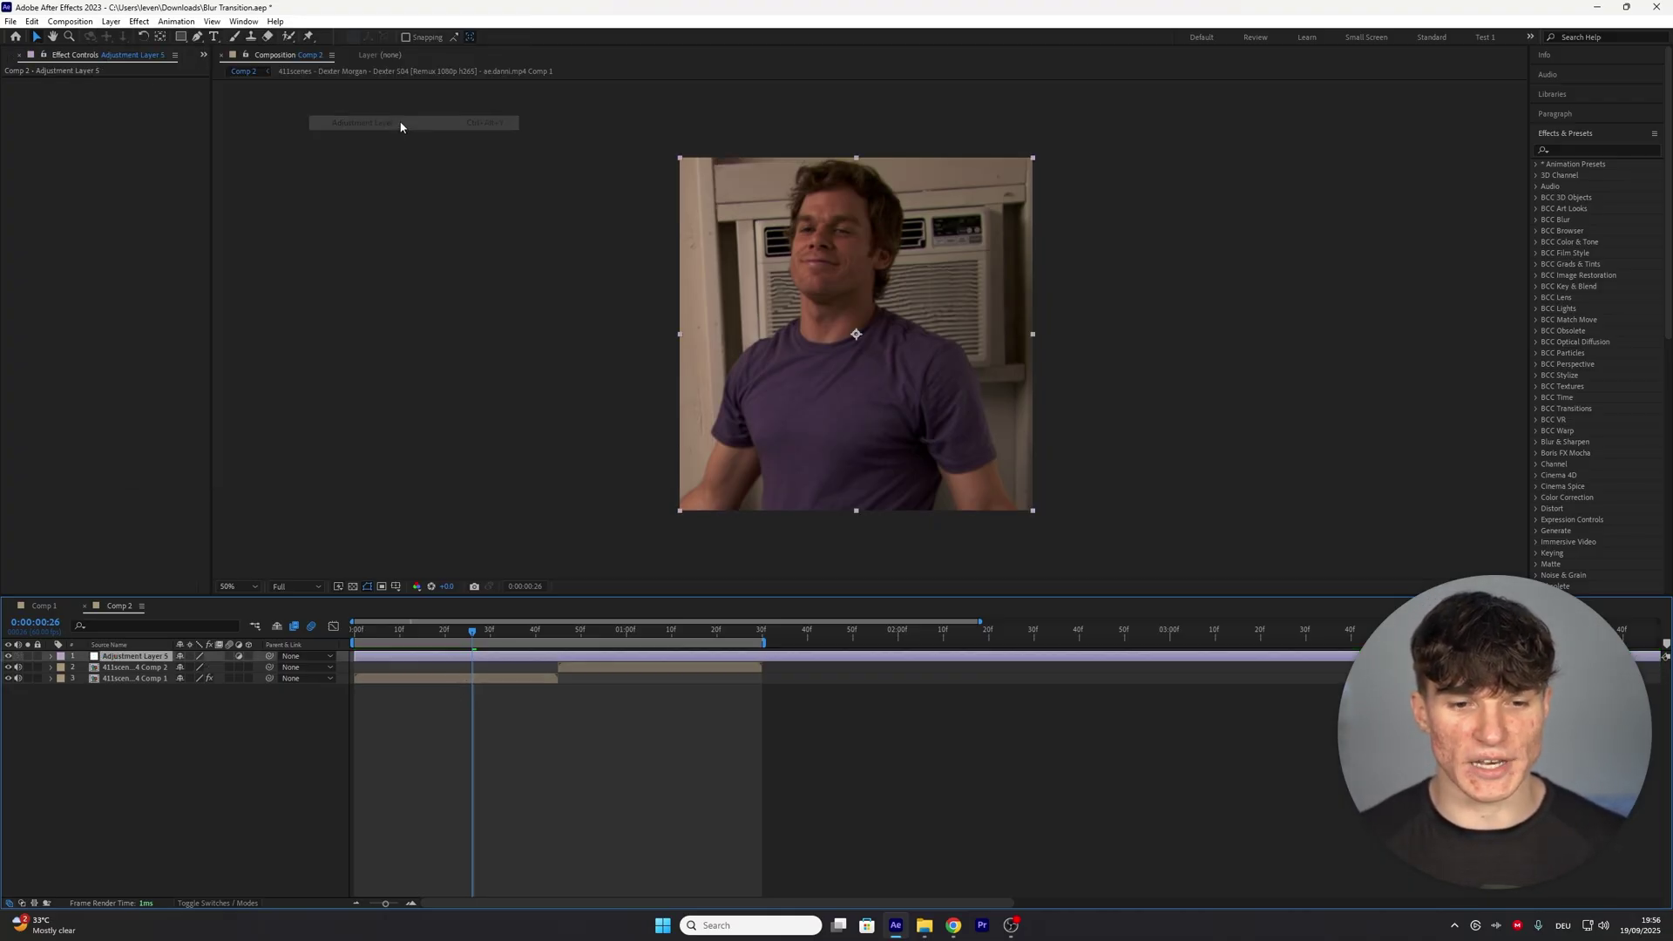
Trim the adjustment layer to run from 0:00:00:15 to 0:00:01:15
click(556, 636)
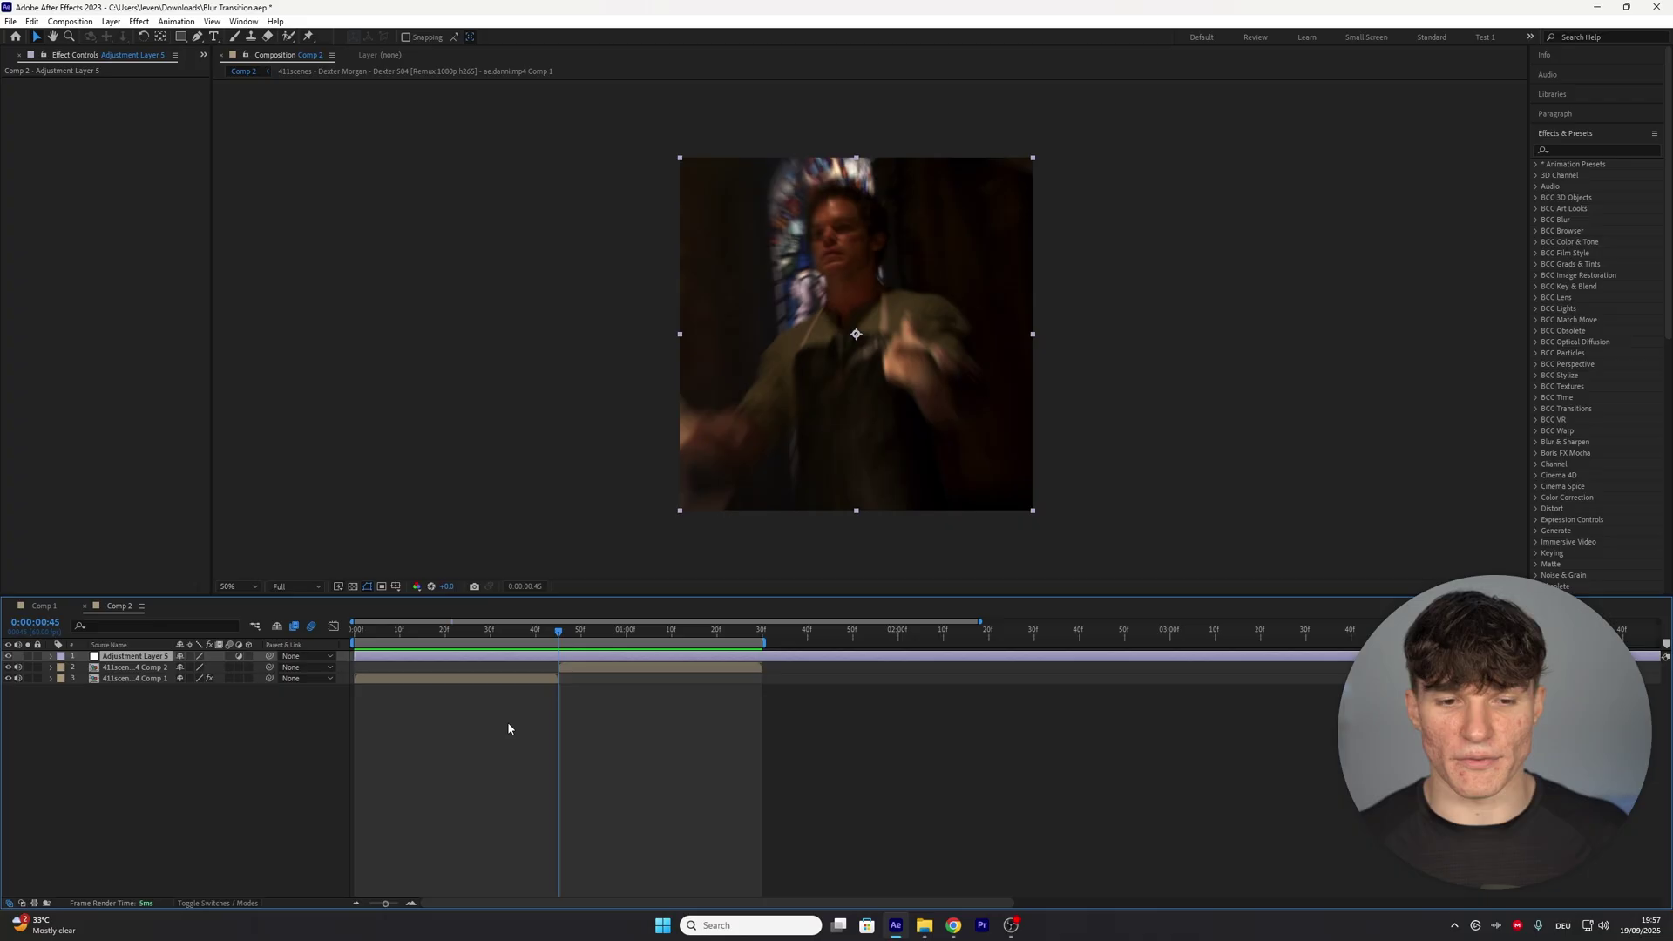
scroll(508, 728, up, 1)
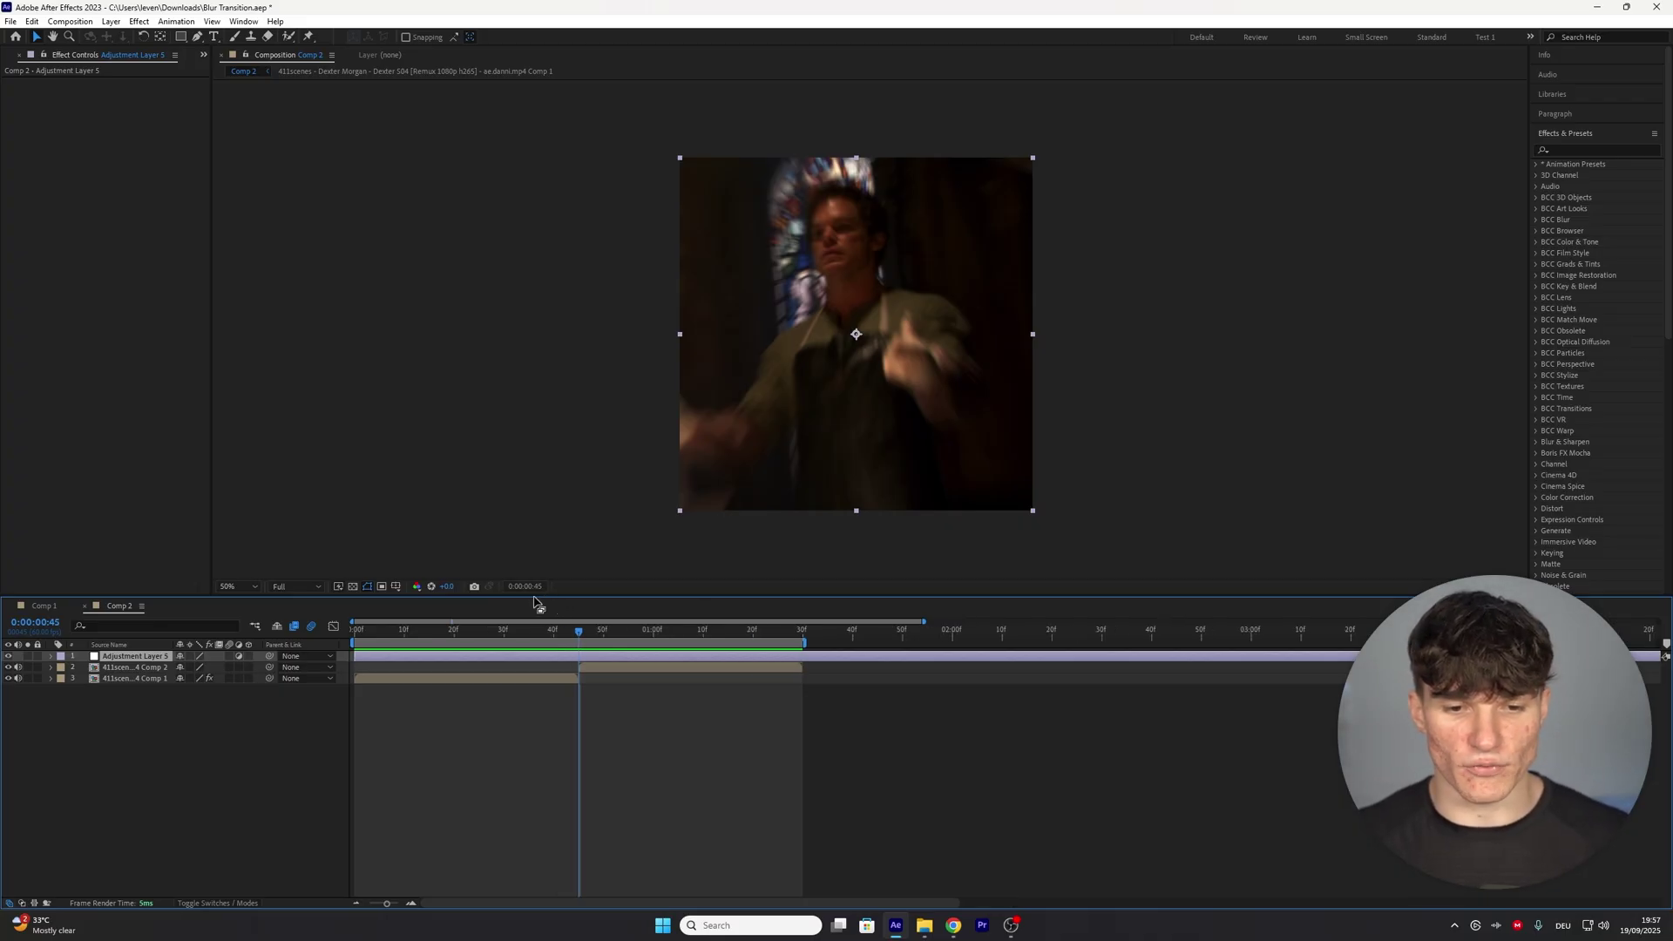
click(427, 633)
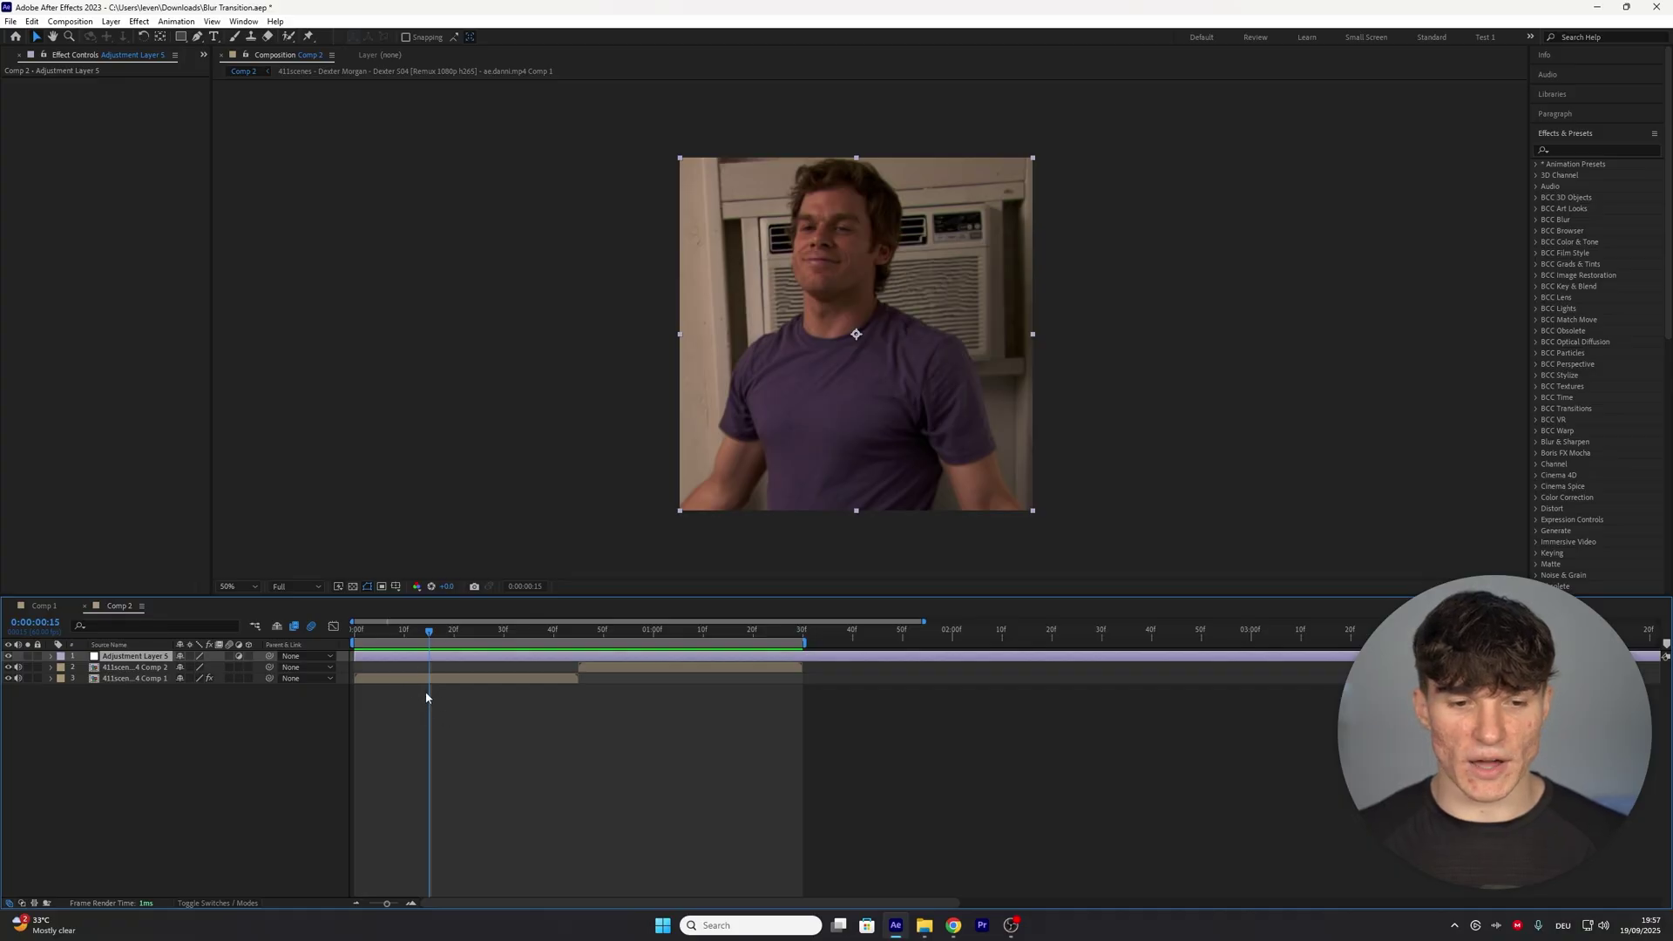
key(alt+bracketleft)
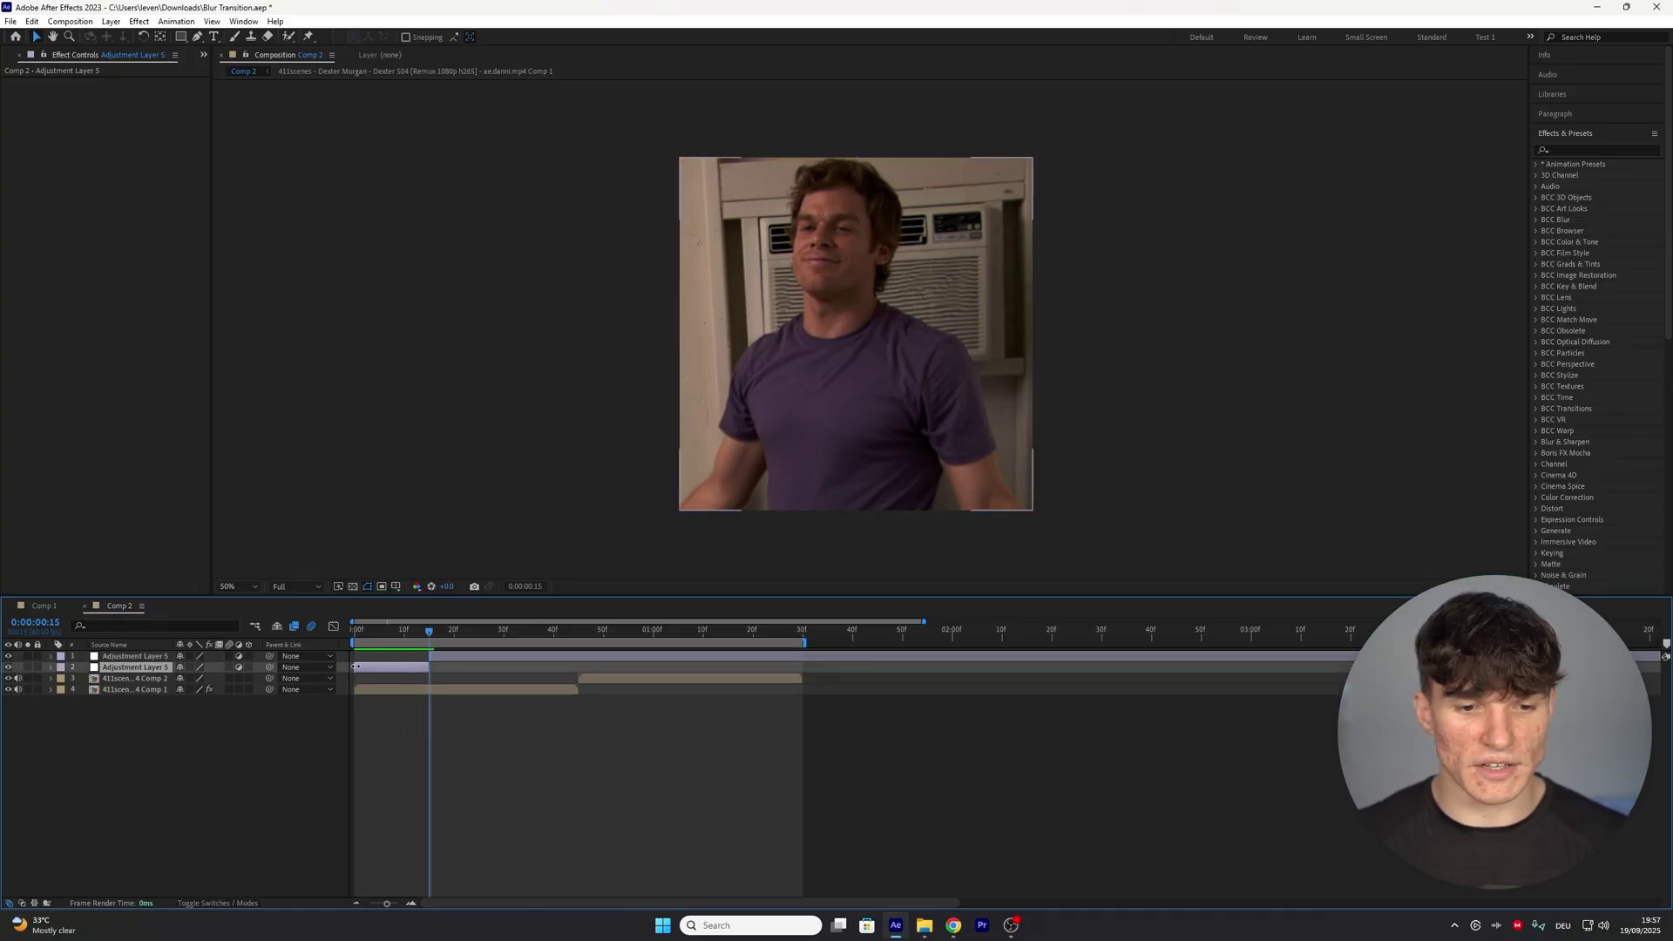
click(575, 639)
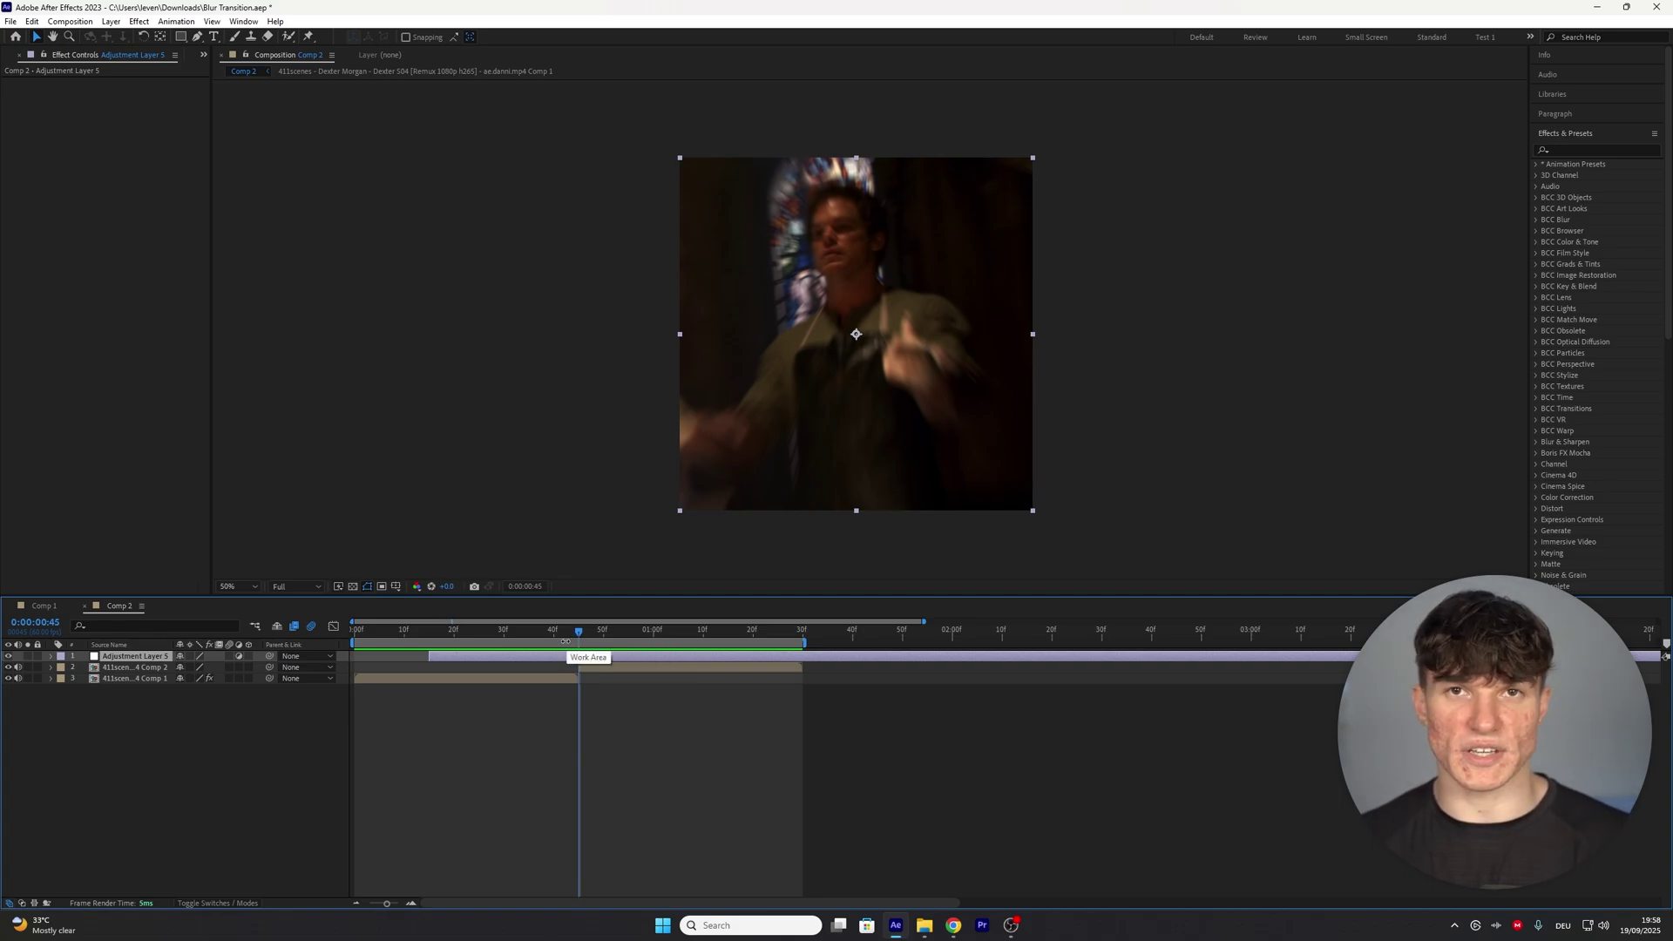
drag(575, 630, 730, 625)
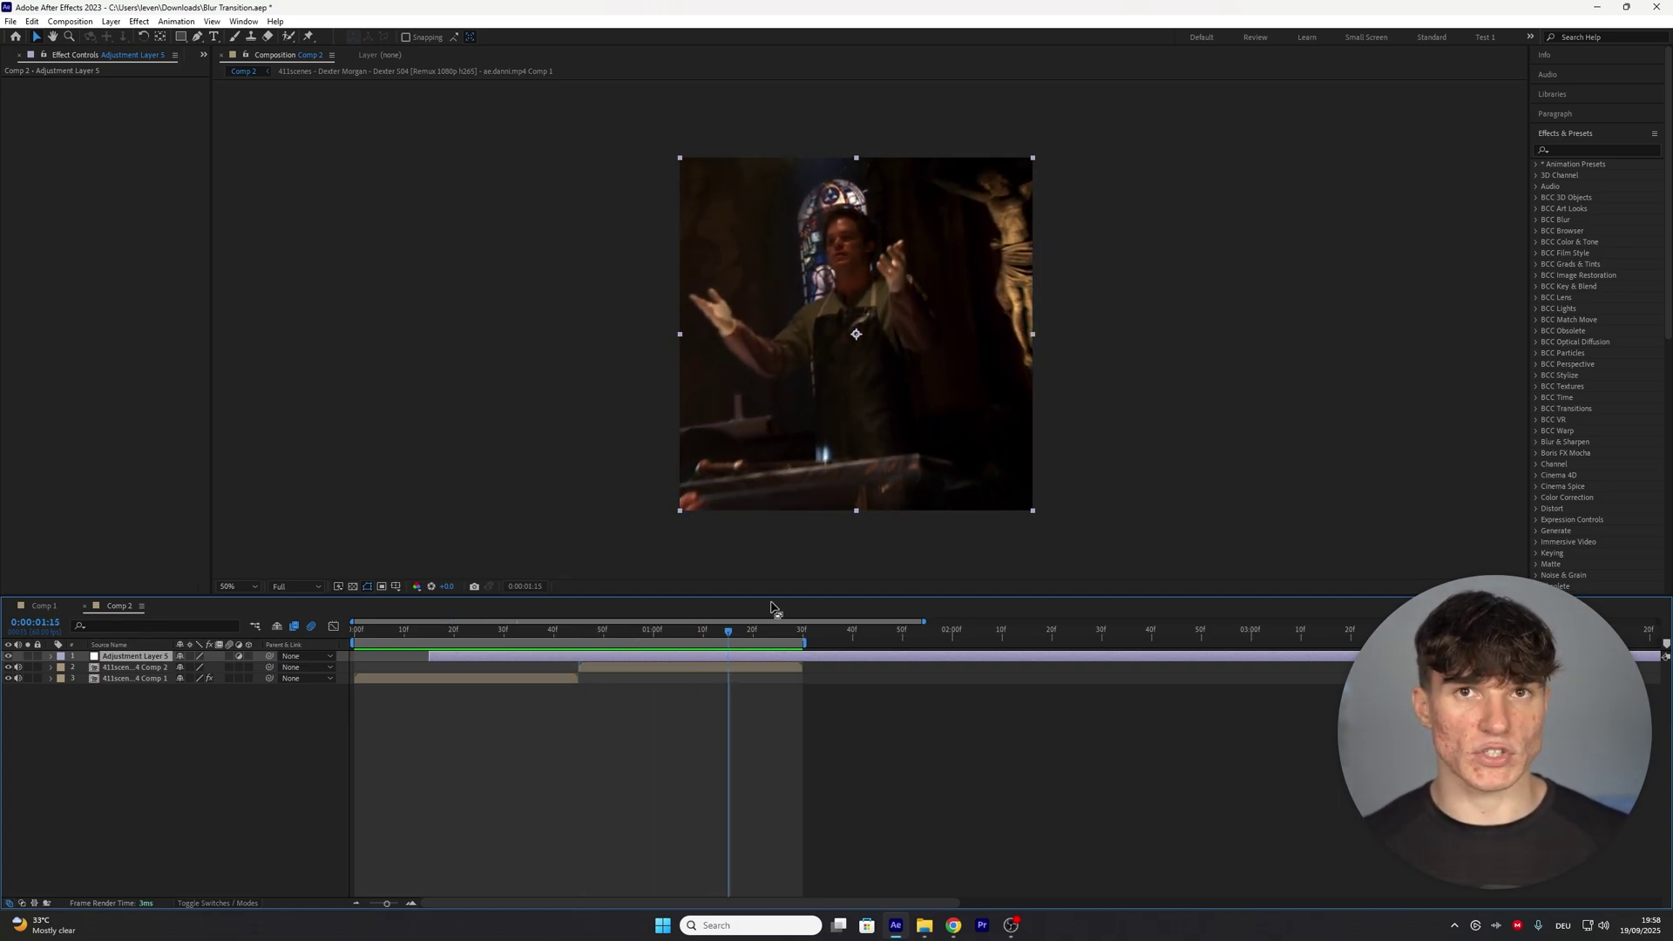
key(ctrl+shift+d)
key(Delete)
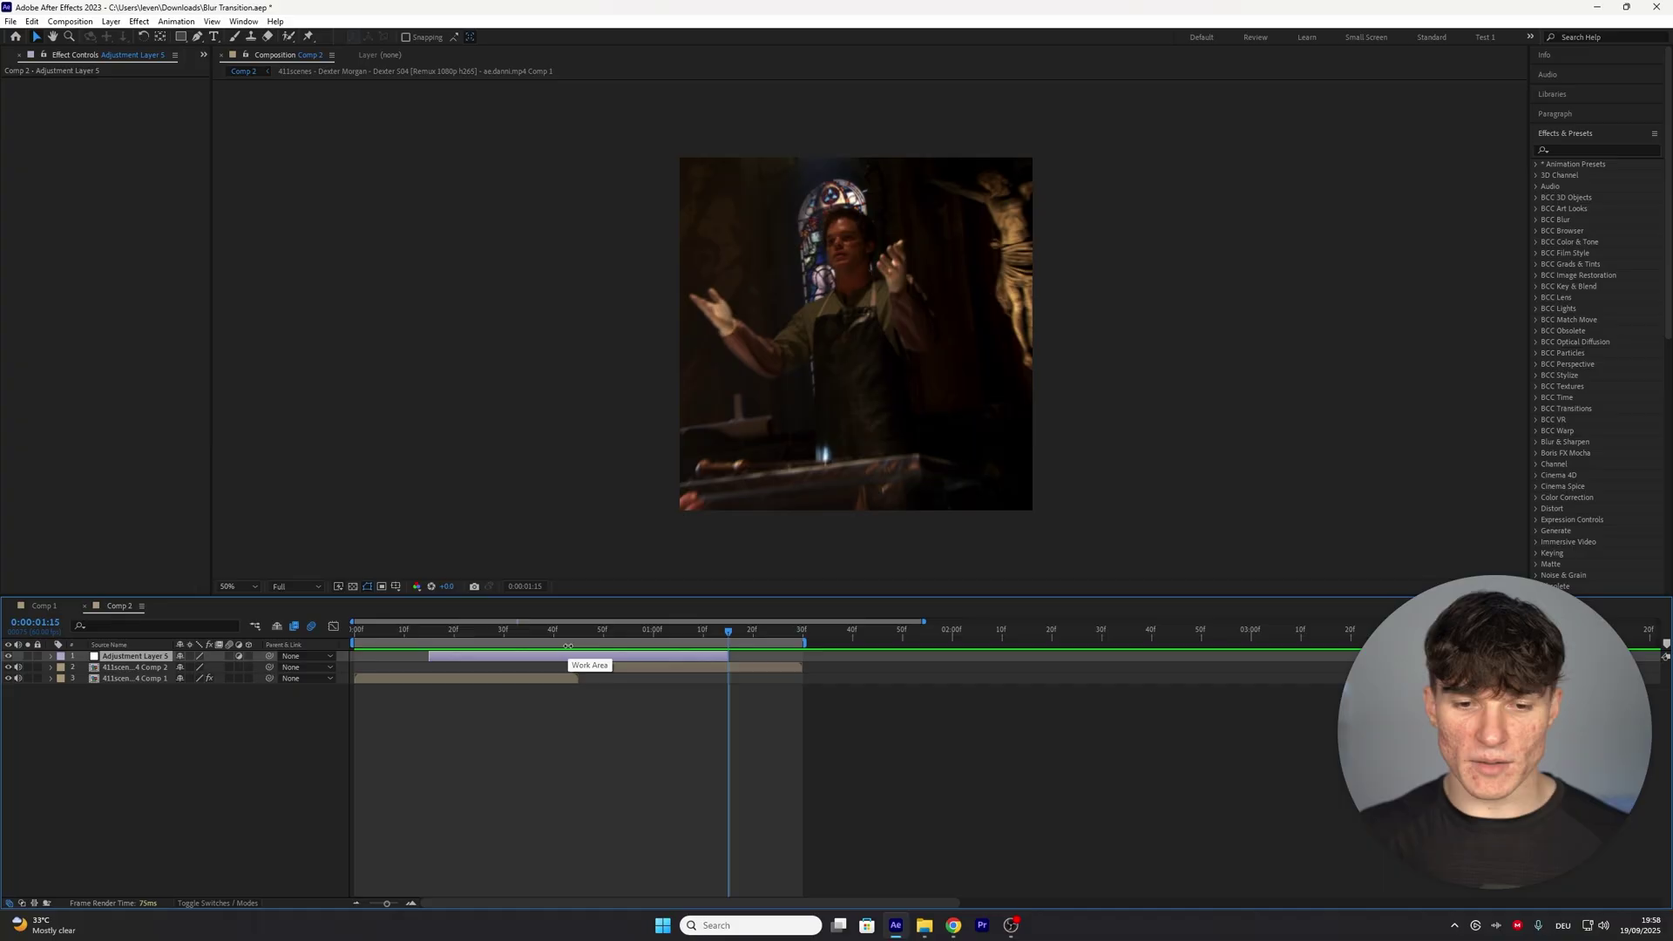
Duplicate the adjustment layer, apply BCC Lens Blur Obs to the top copy, and preview the blur
key(ctrl+d)
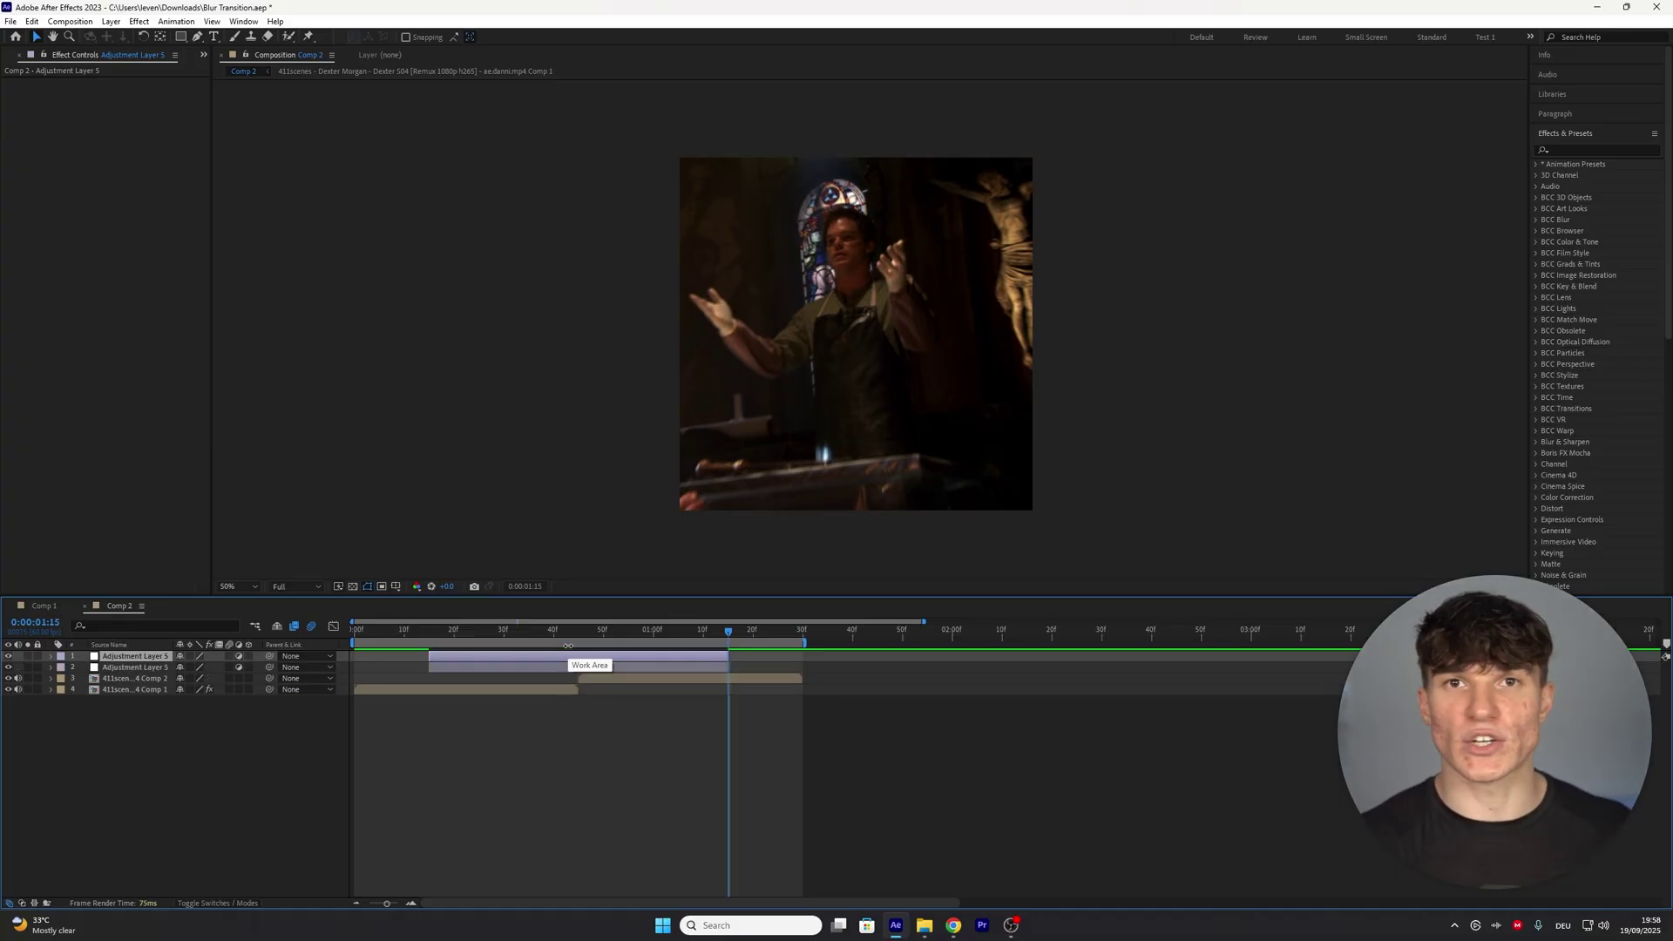
click(1616, 150)
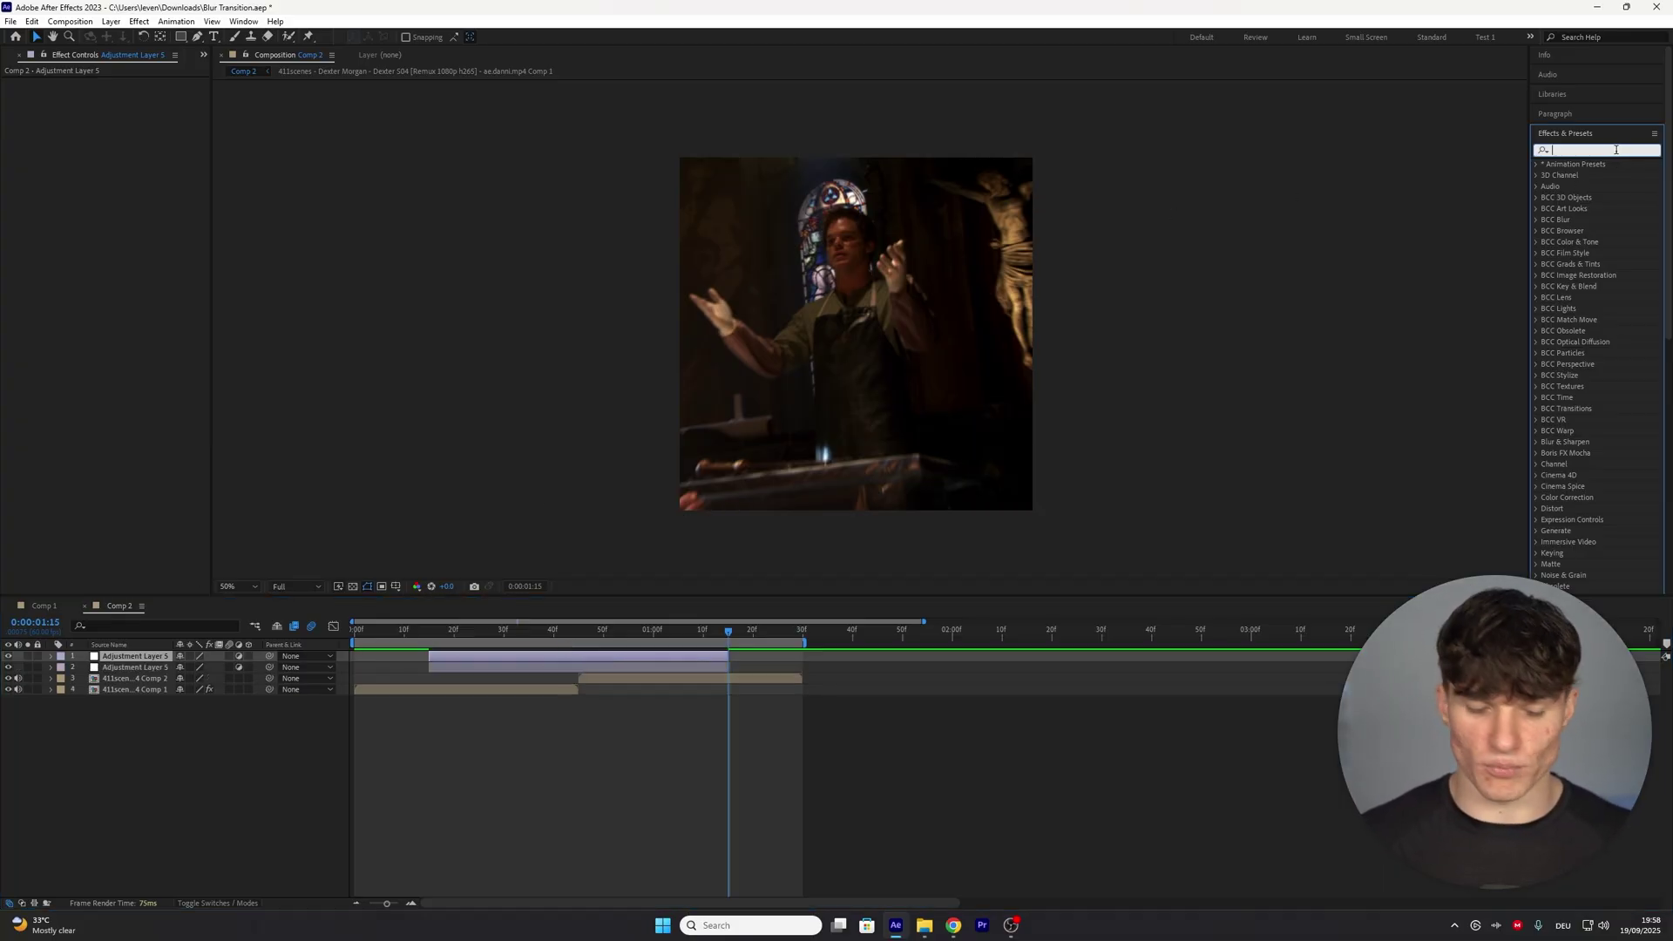
text(bcc)
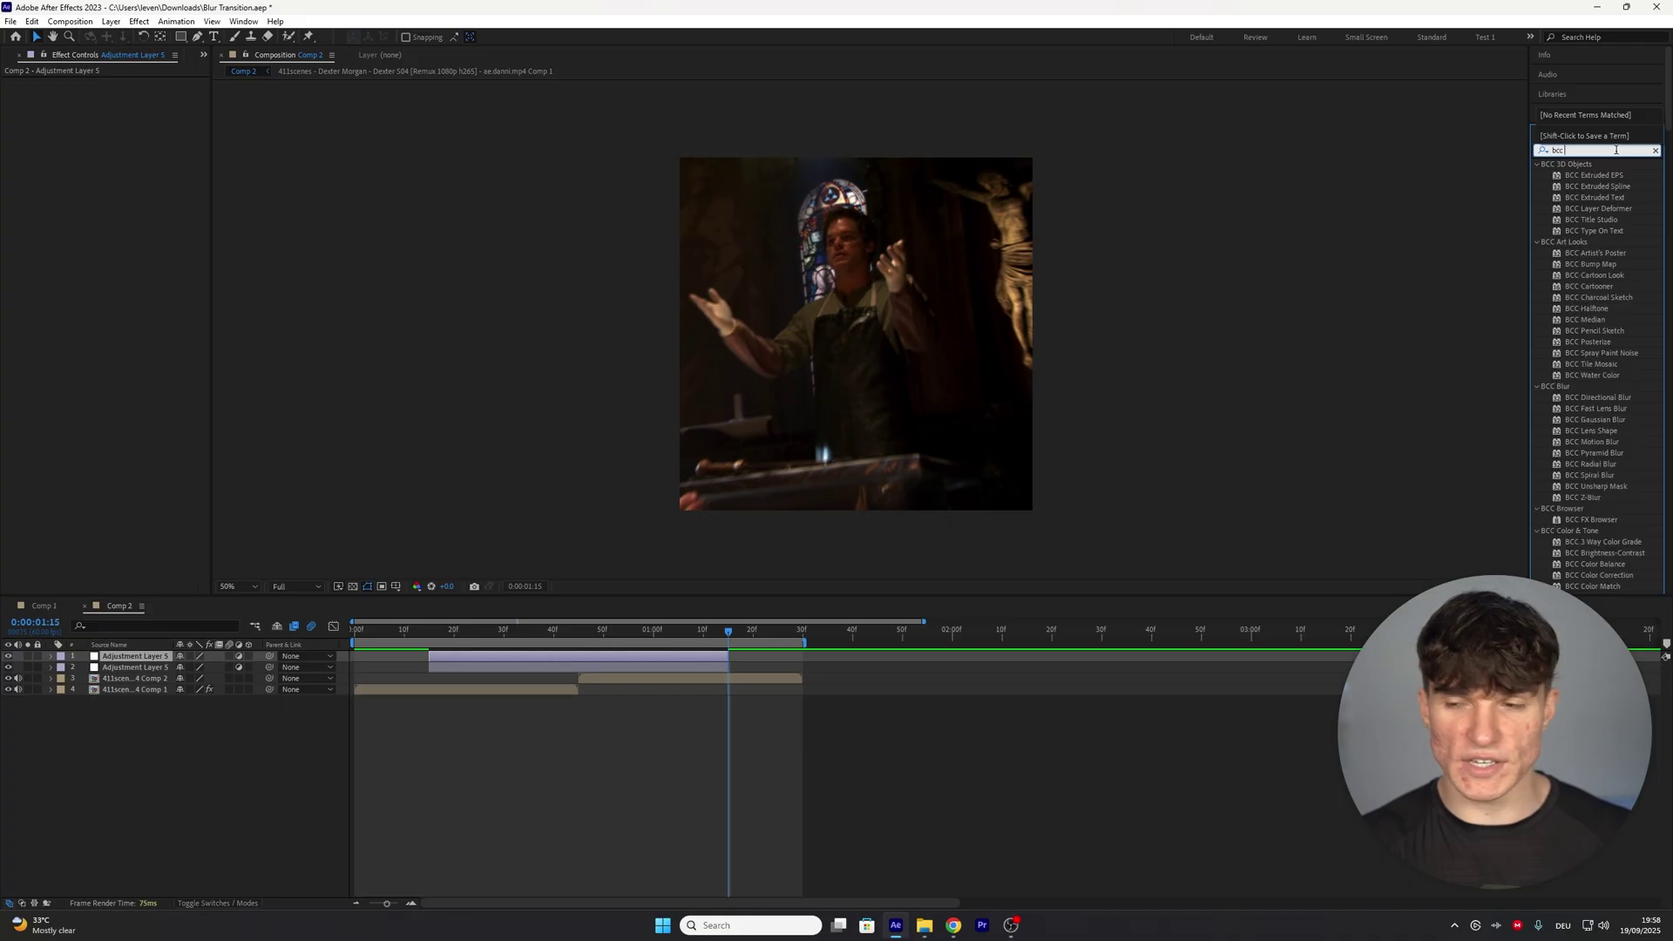
text( lens blur obs)
drag(1596, 175, 563, 664)
drag(728, 630, 633, 616)
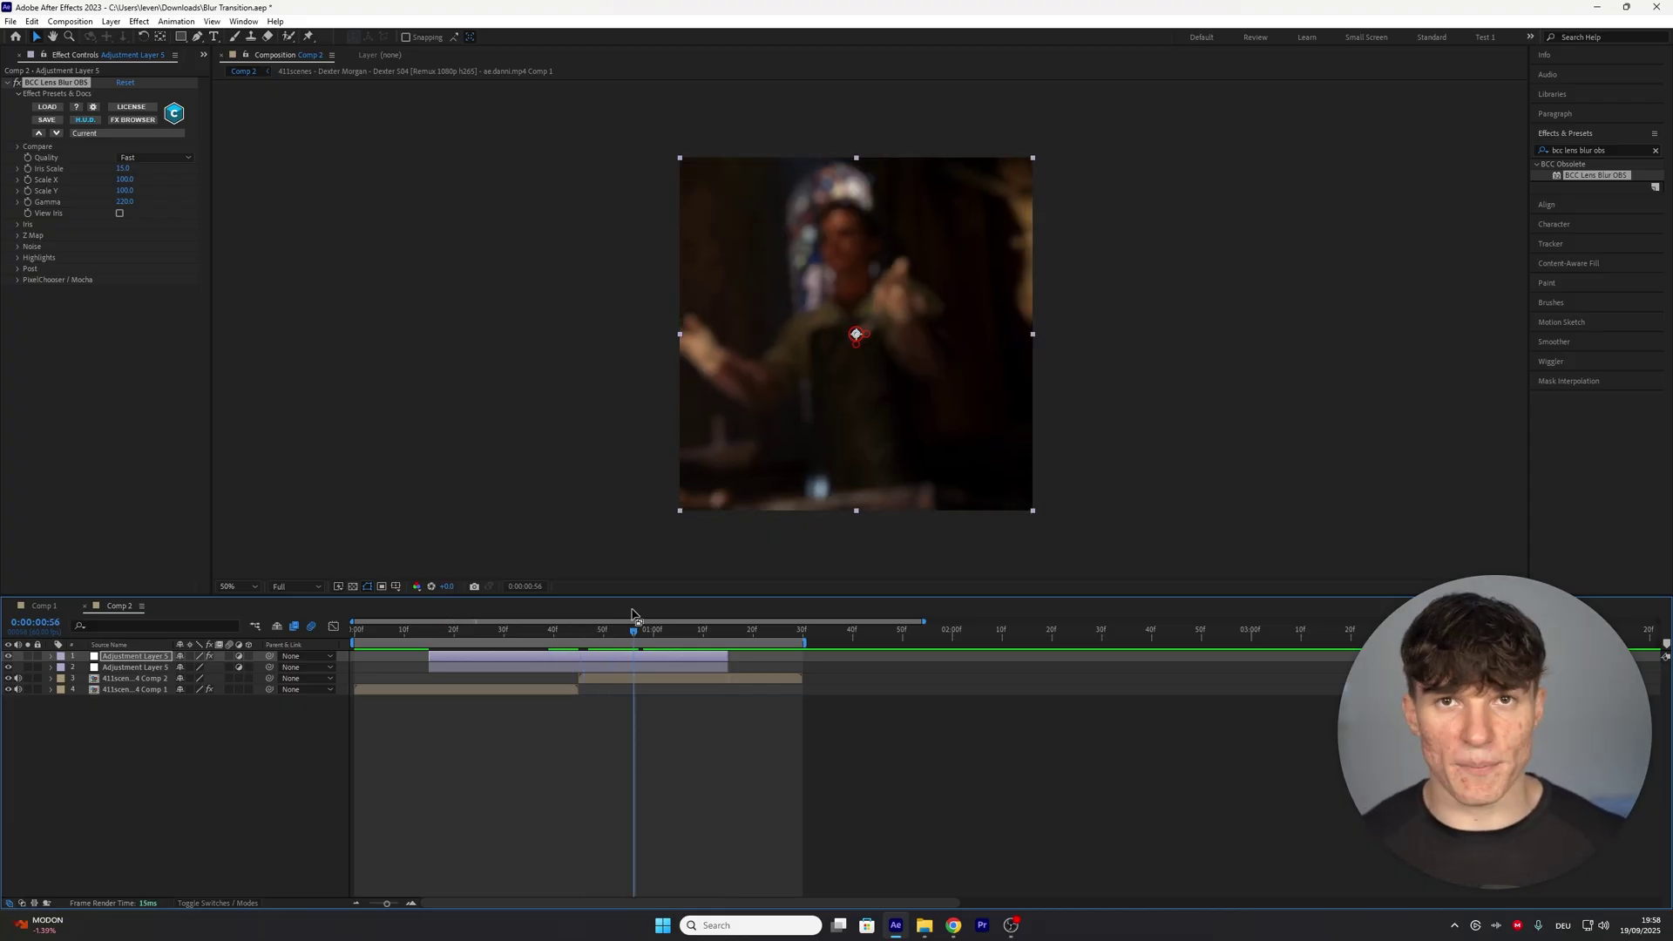
Set BCC Lens Blur Obs Gamma to 1000 and Quality to Sharper, then scrub to check
click(187, 220)
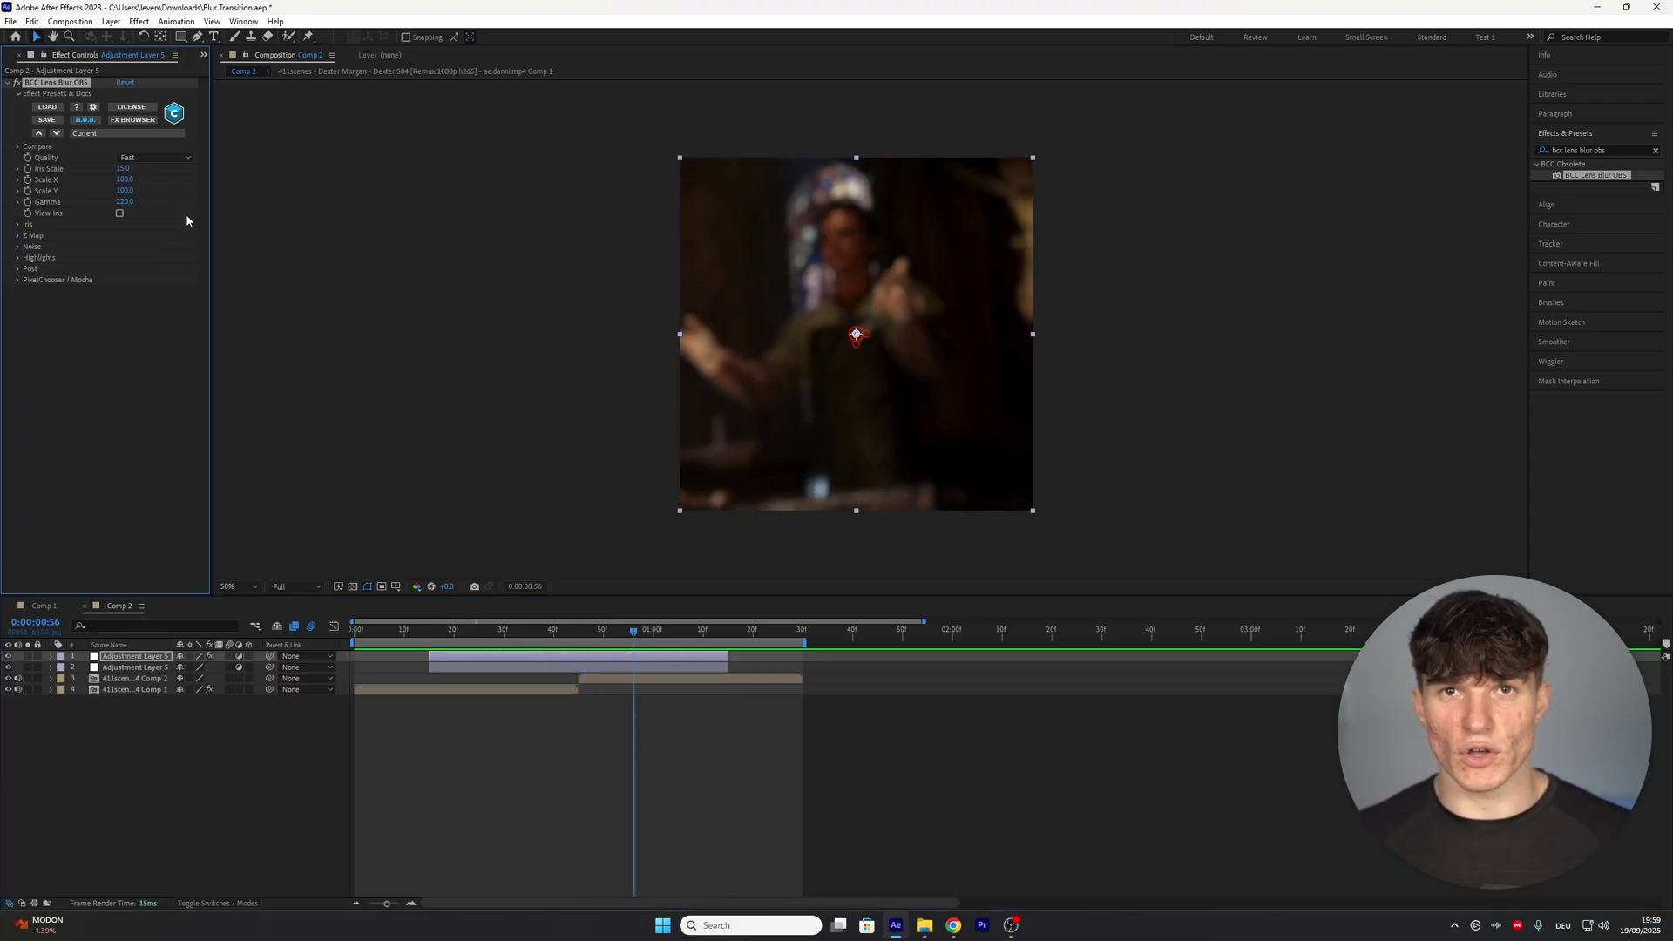
click(126, 201)
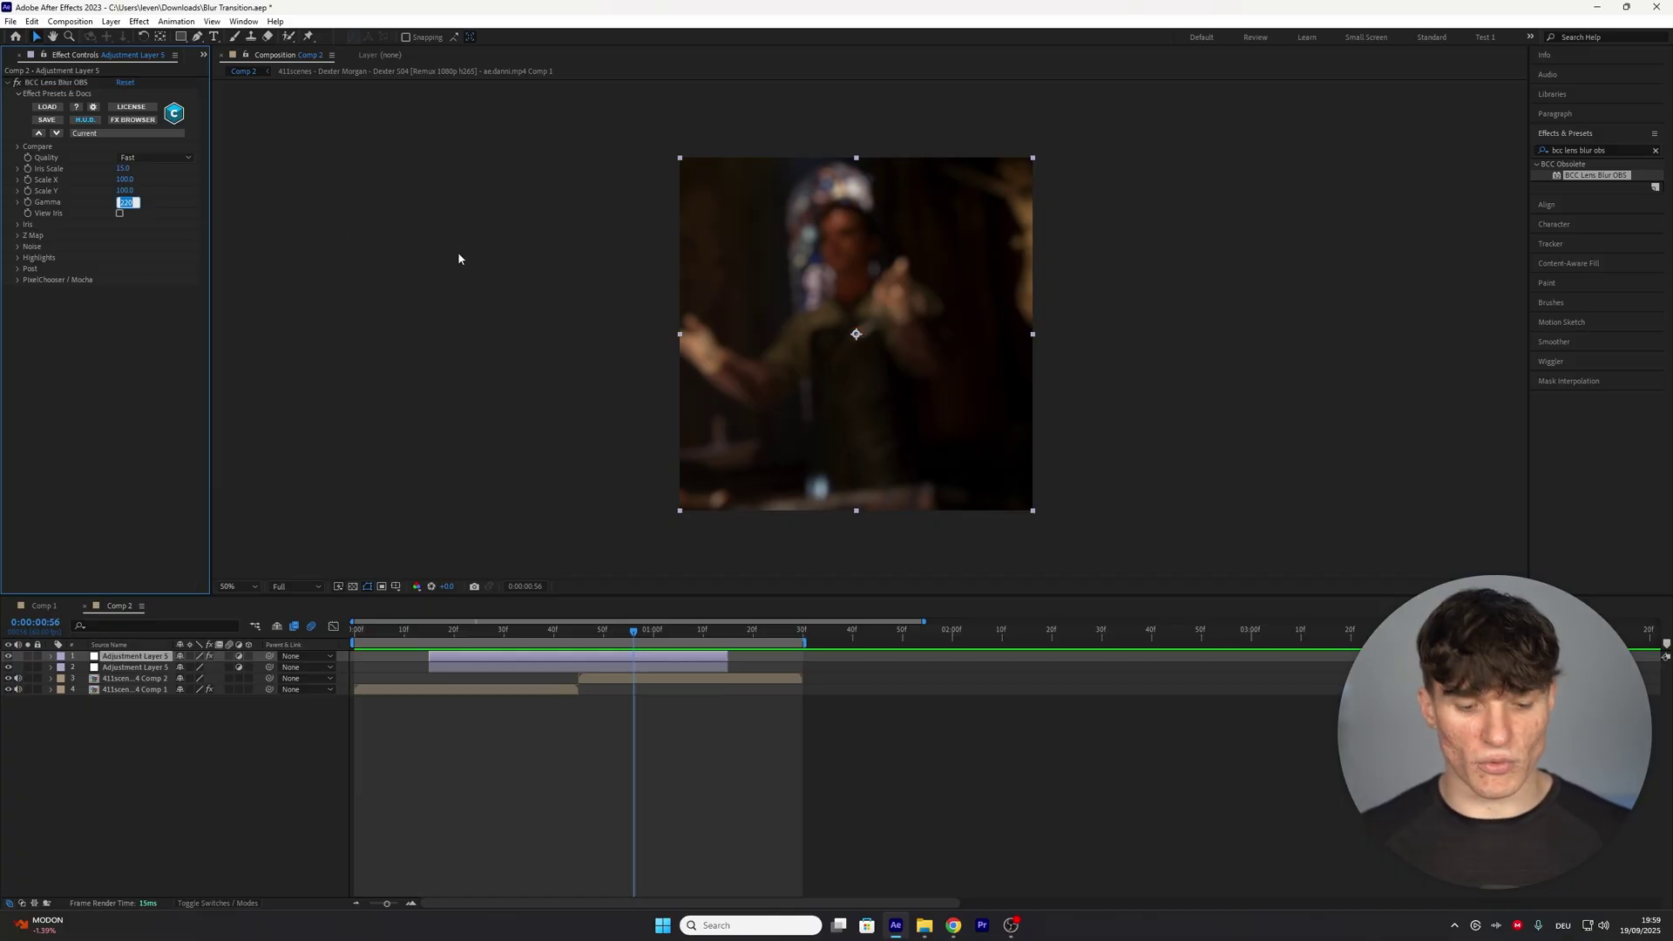
text(1000)
key(Return)
scroll(861, 275, up, 2)
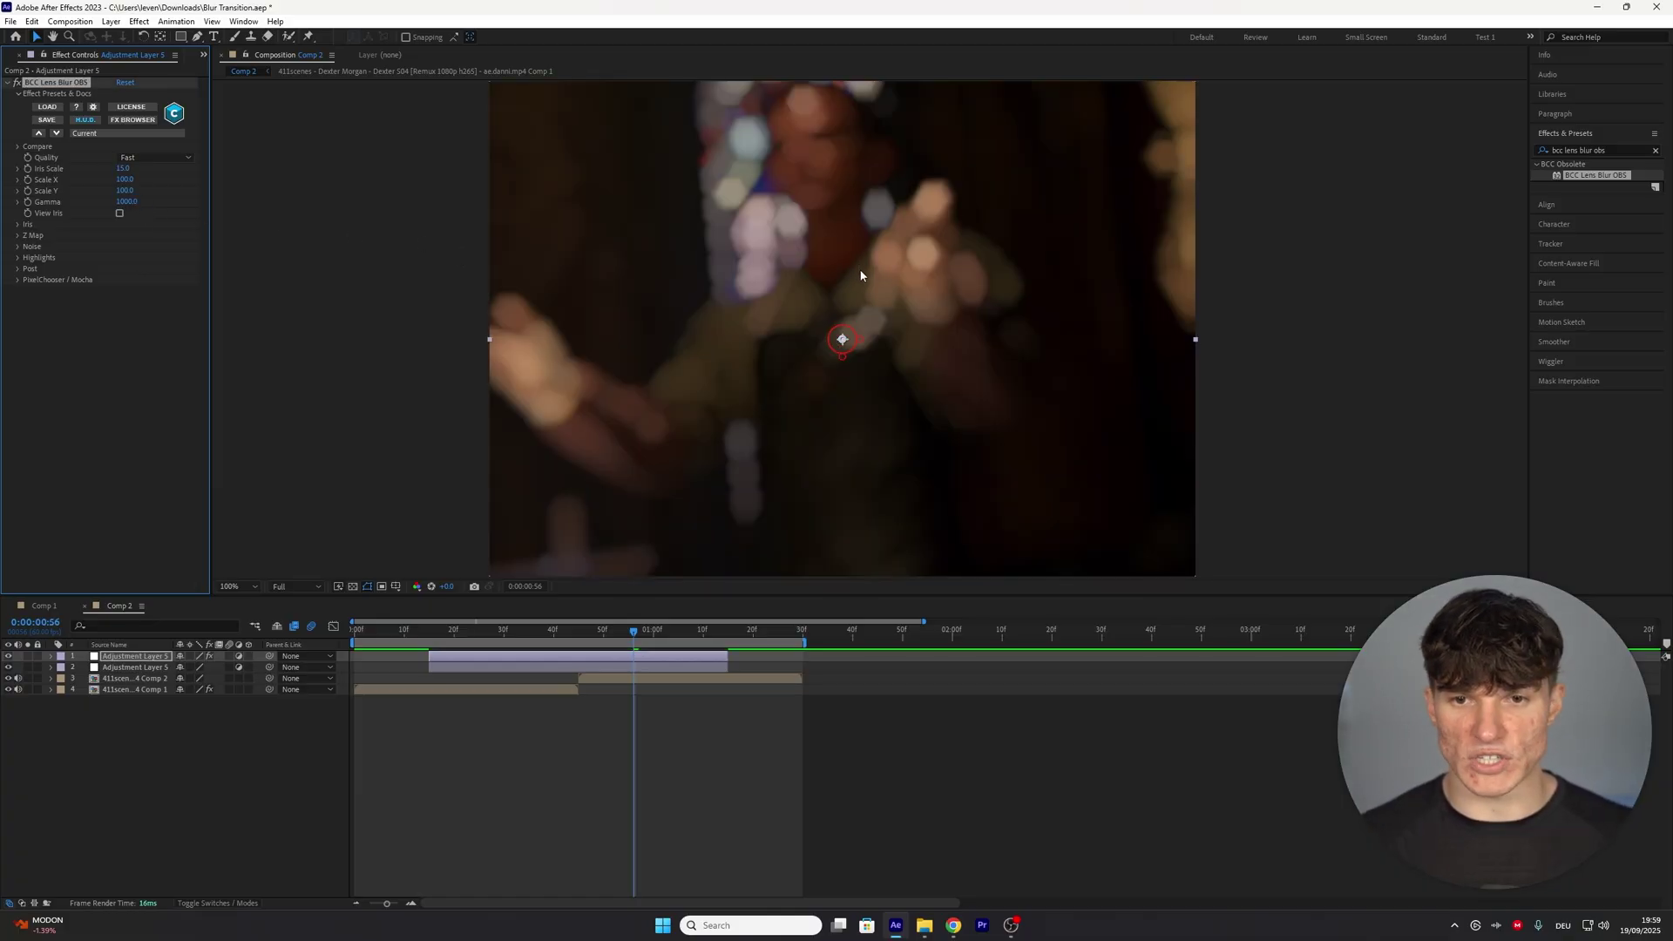
scroll(879, 262, down, 2)
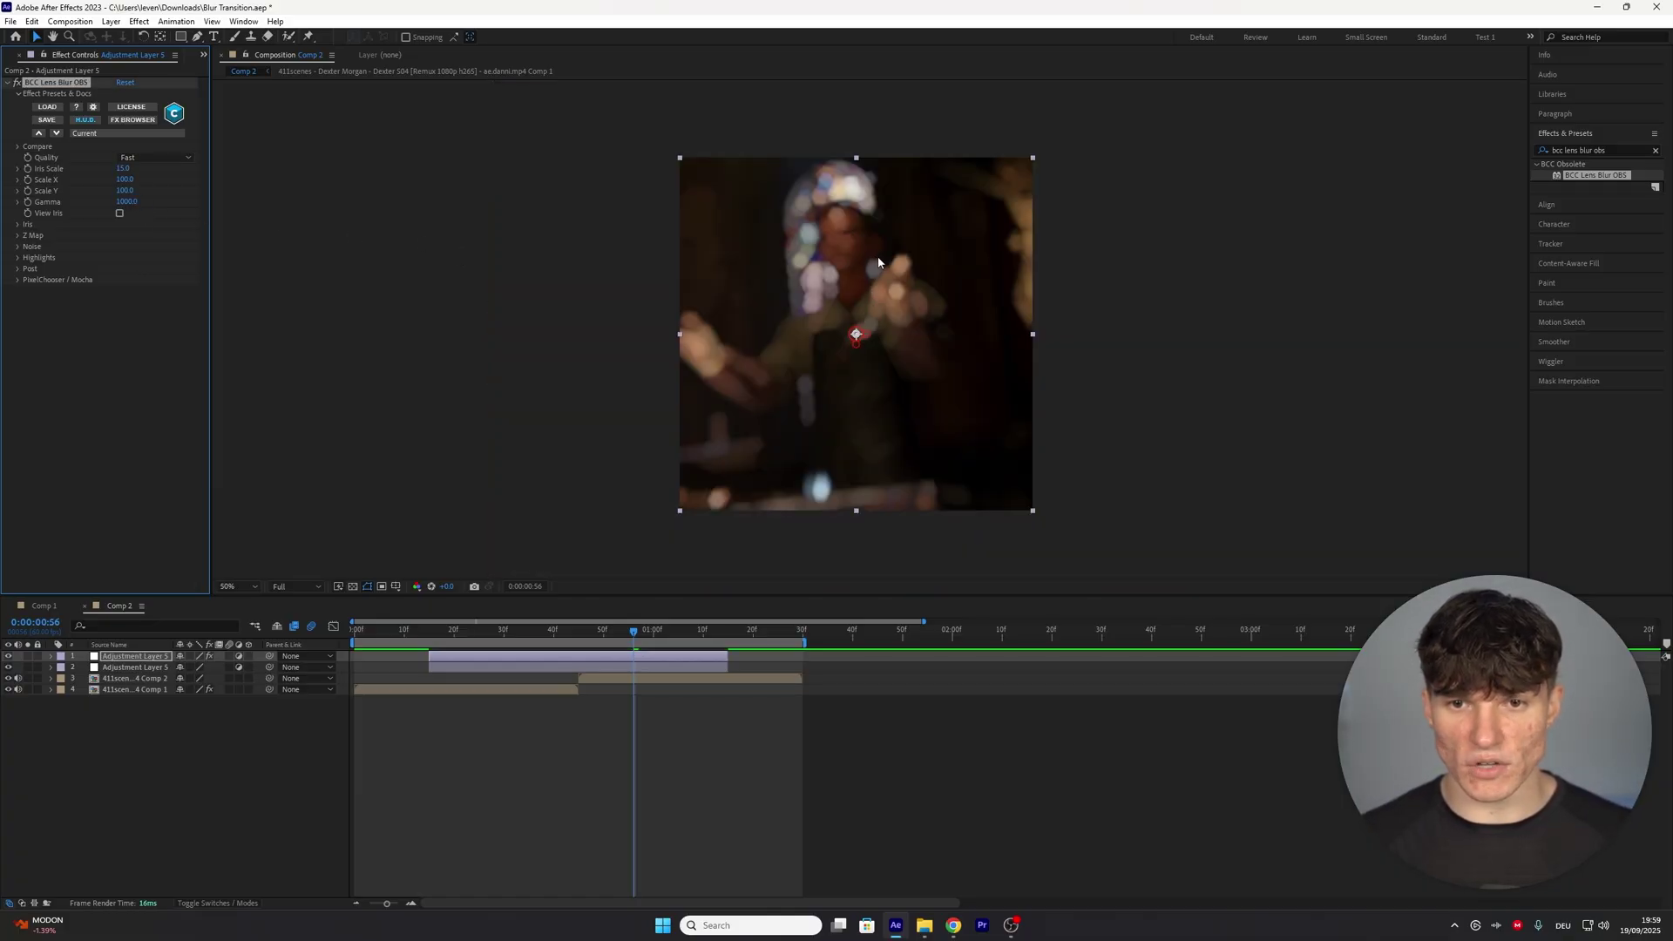
click(152, 158)
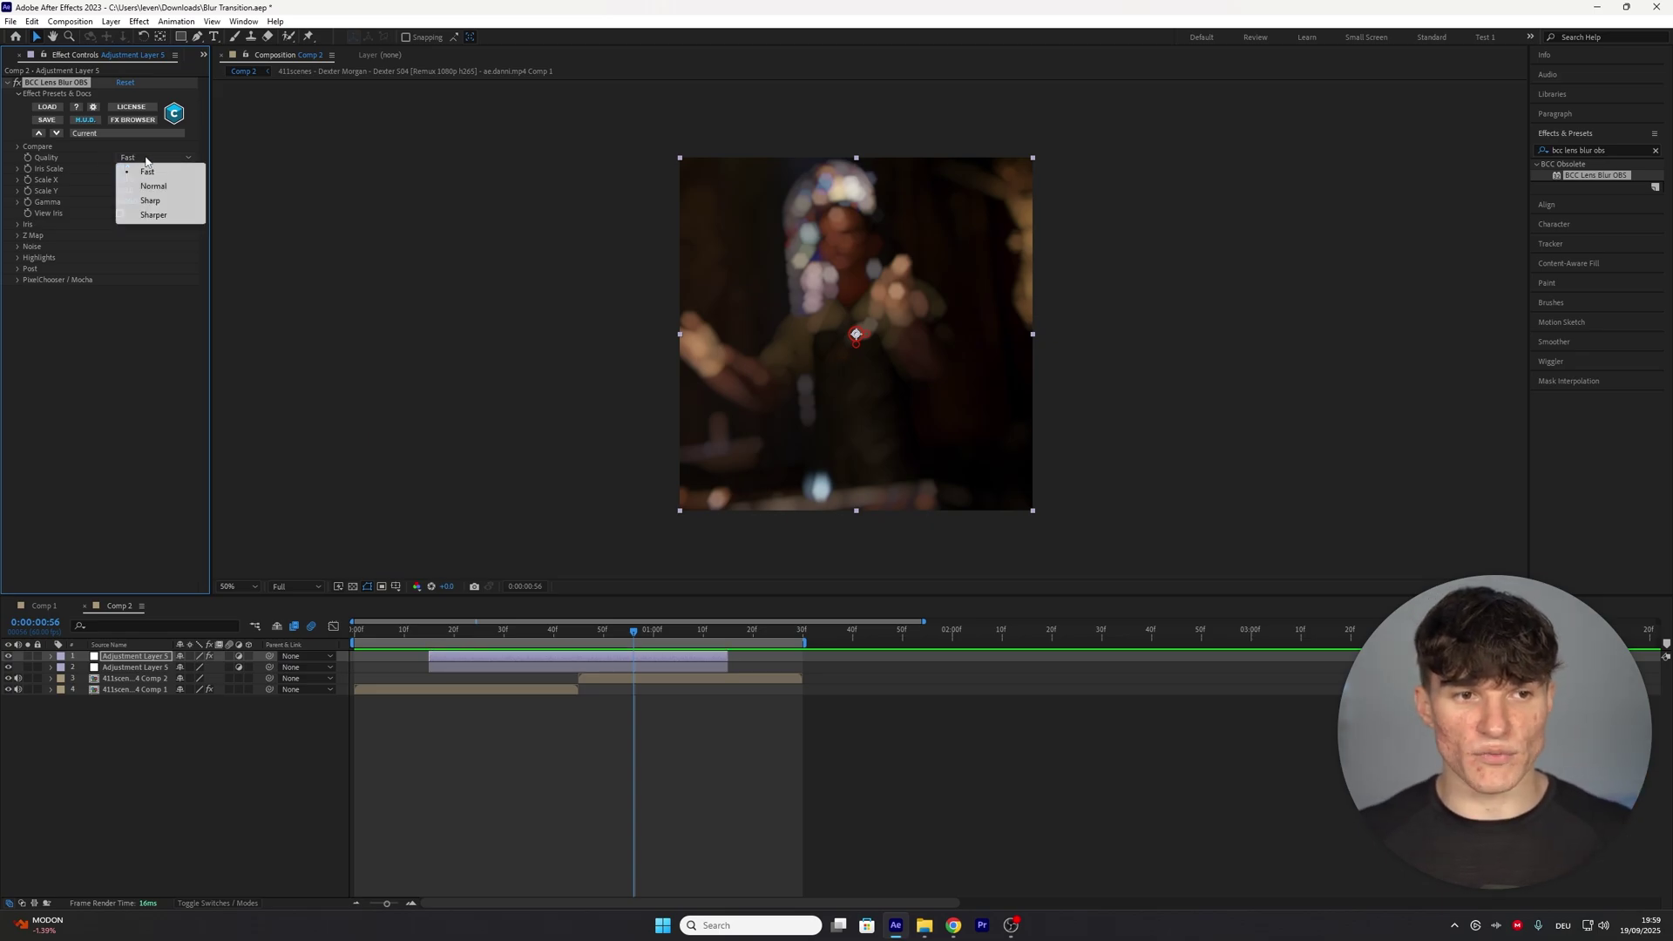
click(161, 215)
click(657, 633)
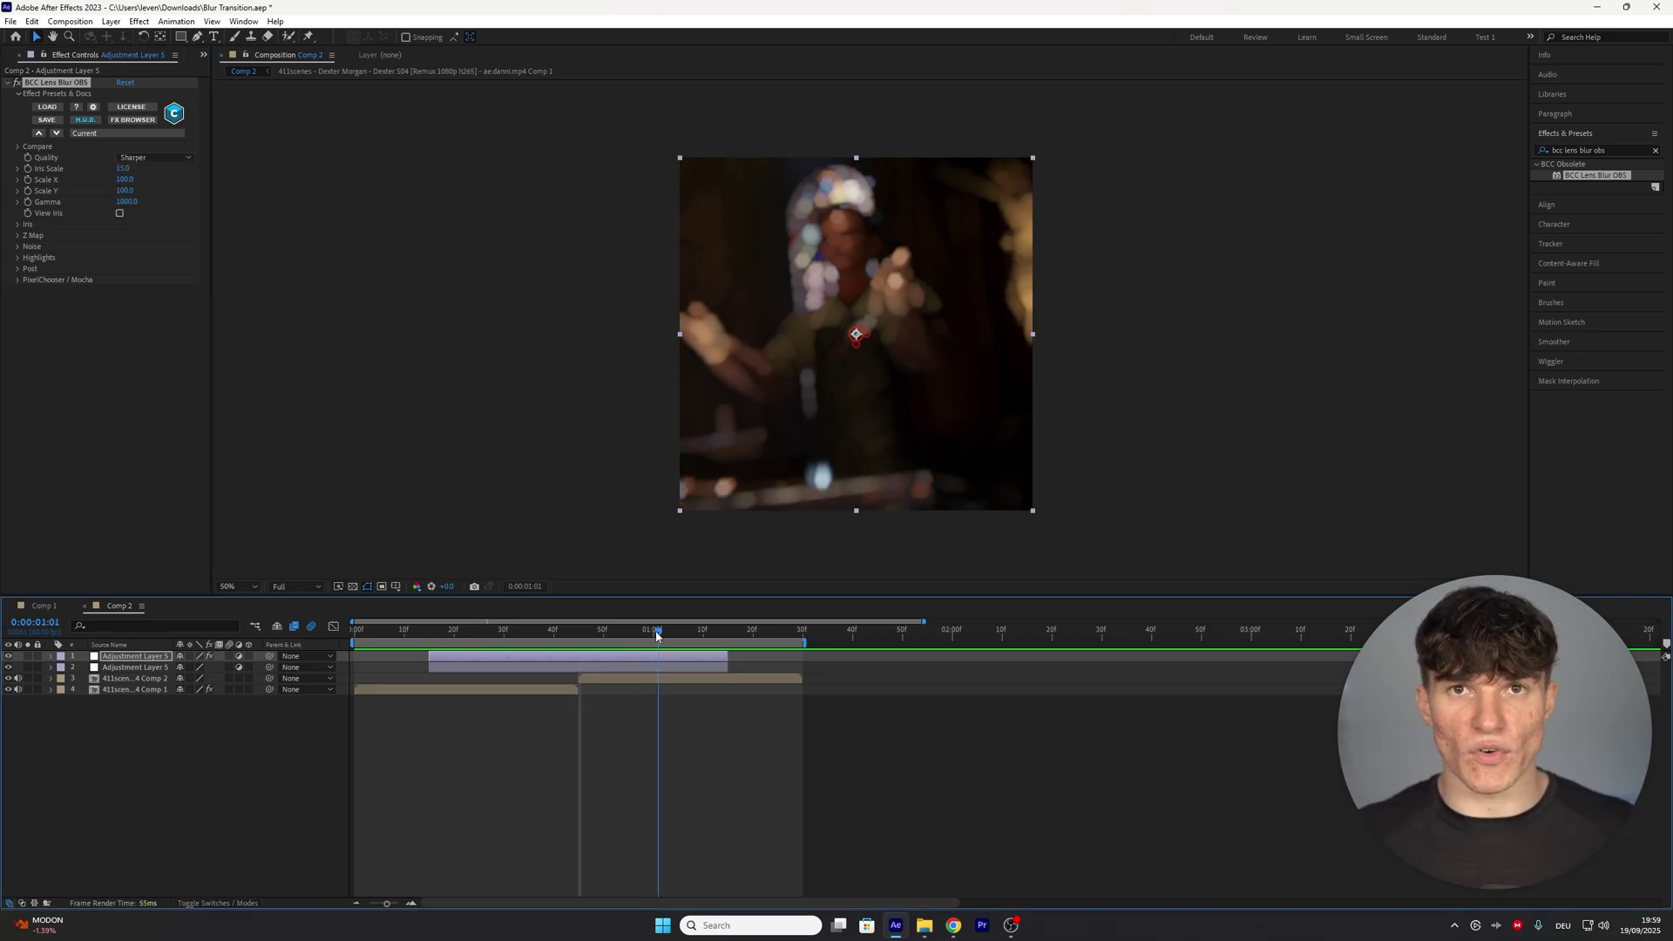
drag(657, 635, 575, 642)
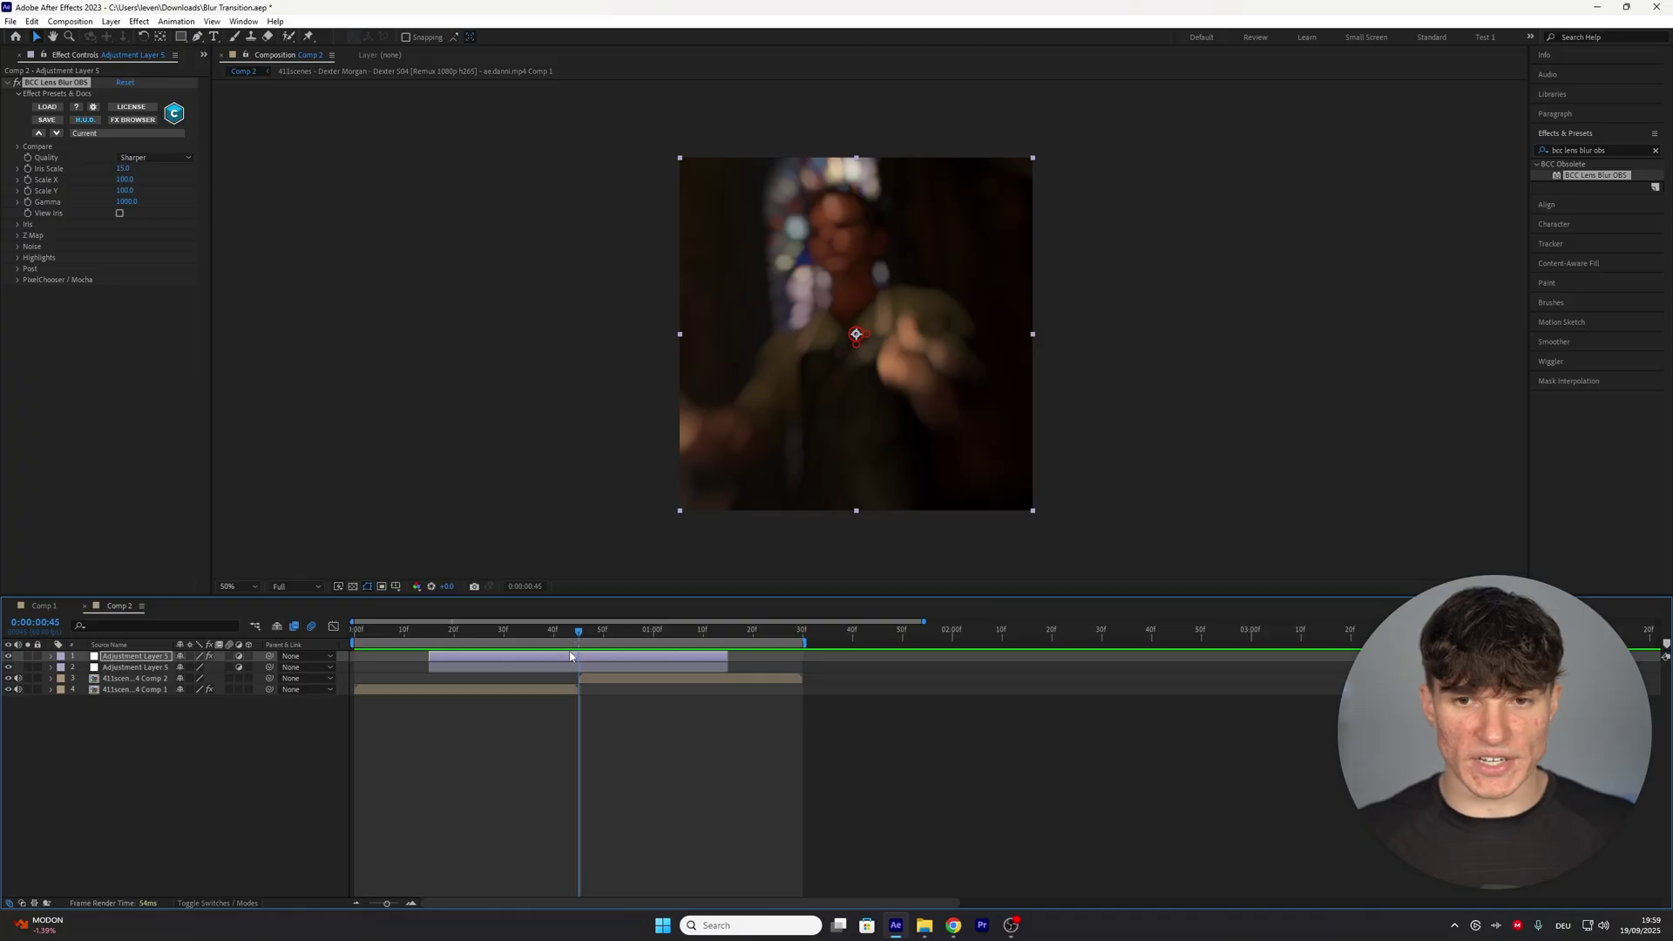
Try a larger Iris Scale, revert it to 15, and reveal the keyframed Iris Scale property
click(34, 185)
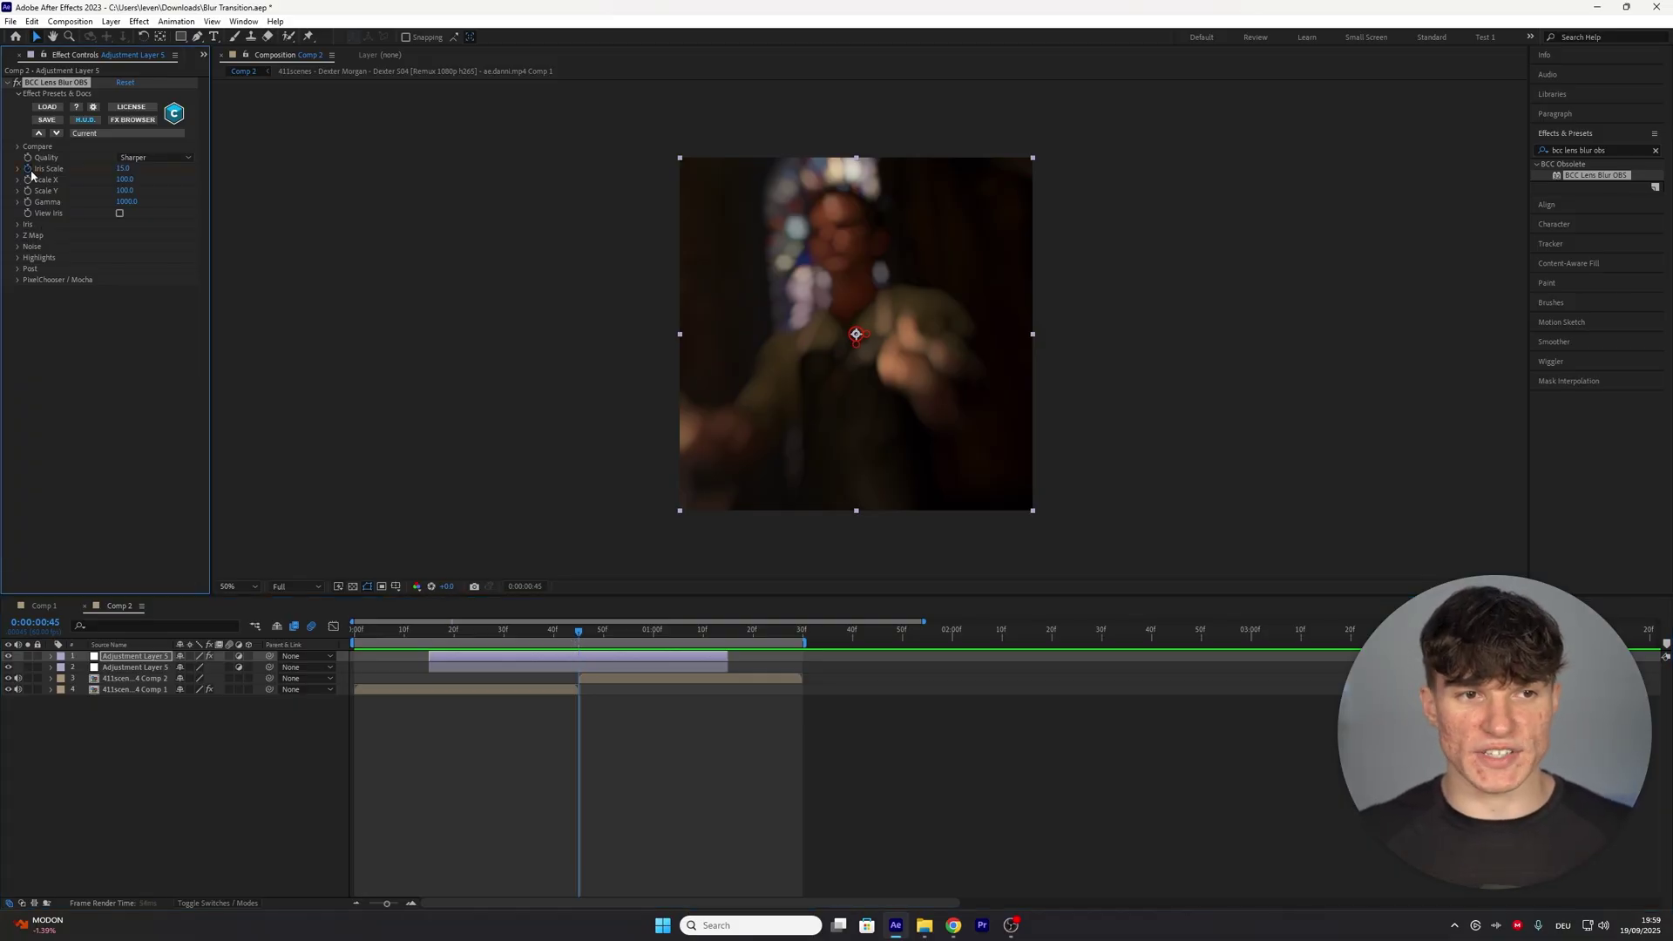
drag(123, 168, 810, 257)
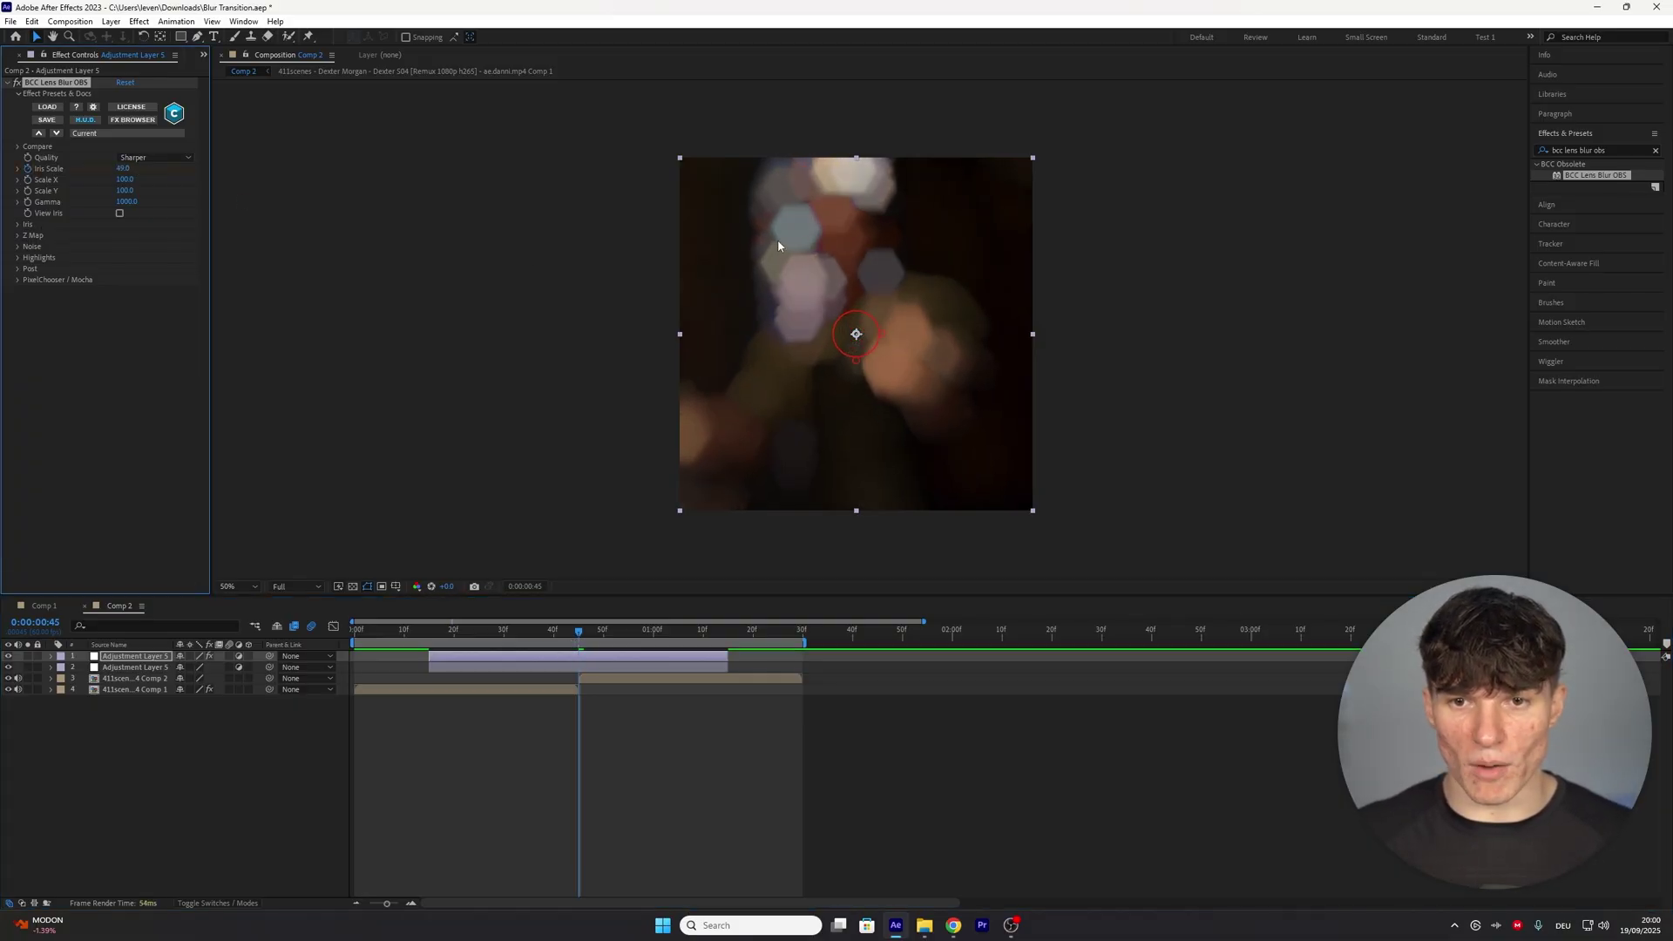
key(ctrl+z)
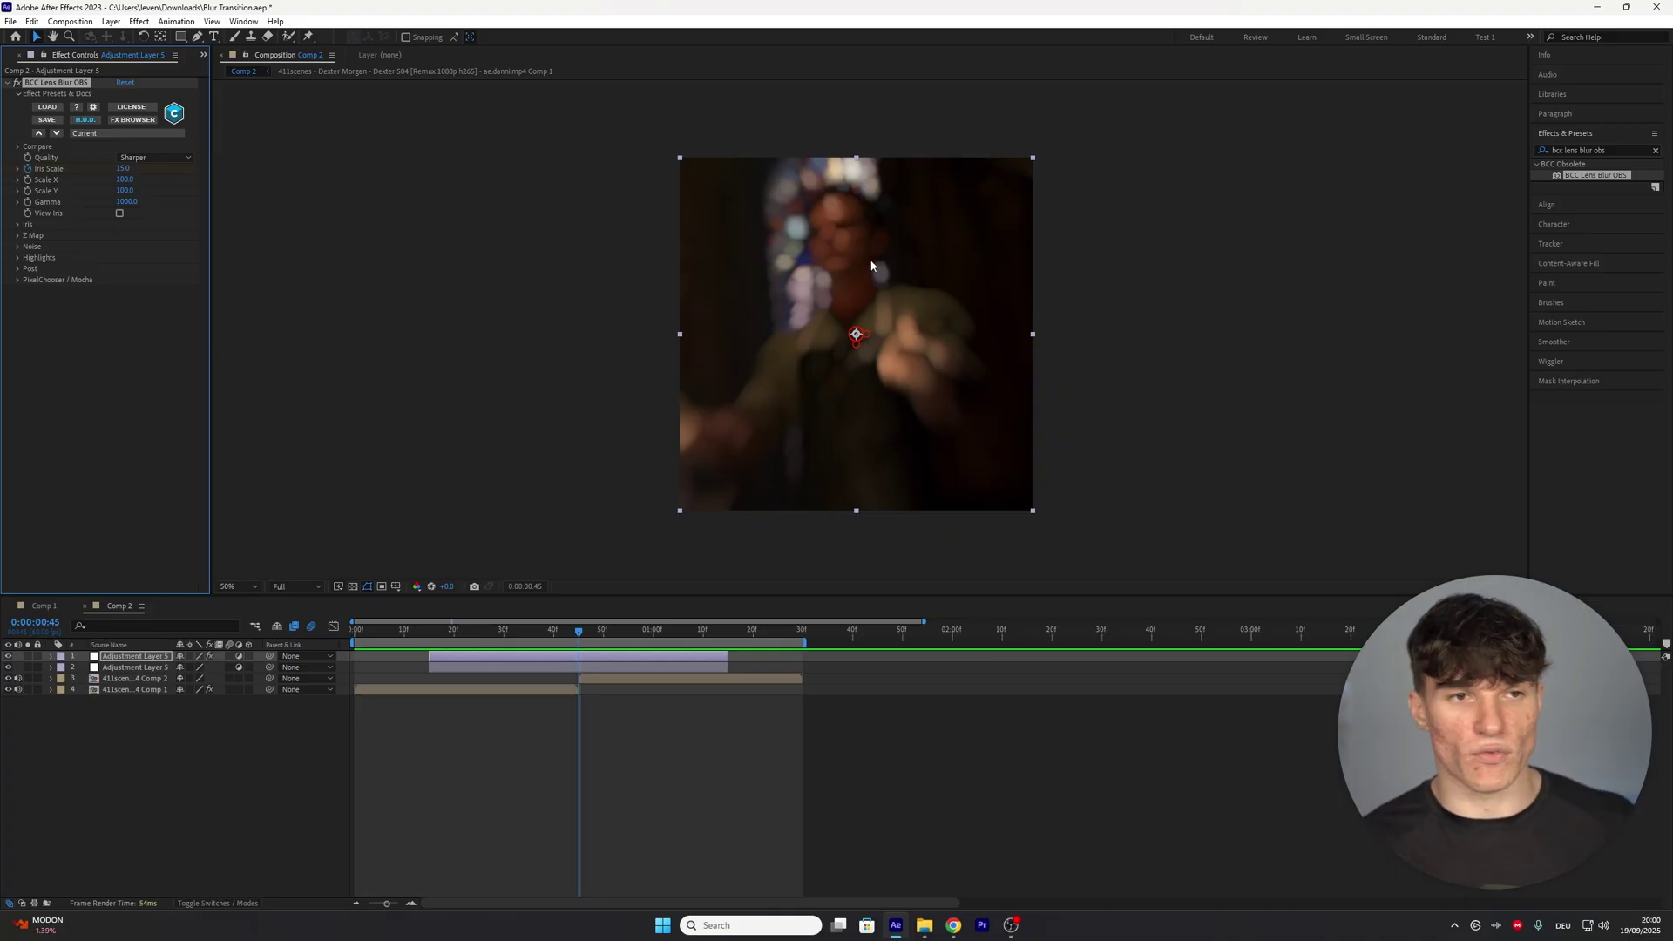
click(576, 656)
key(u)
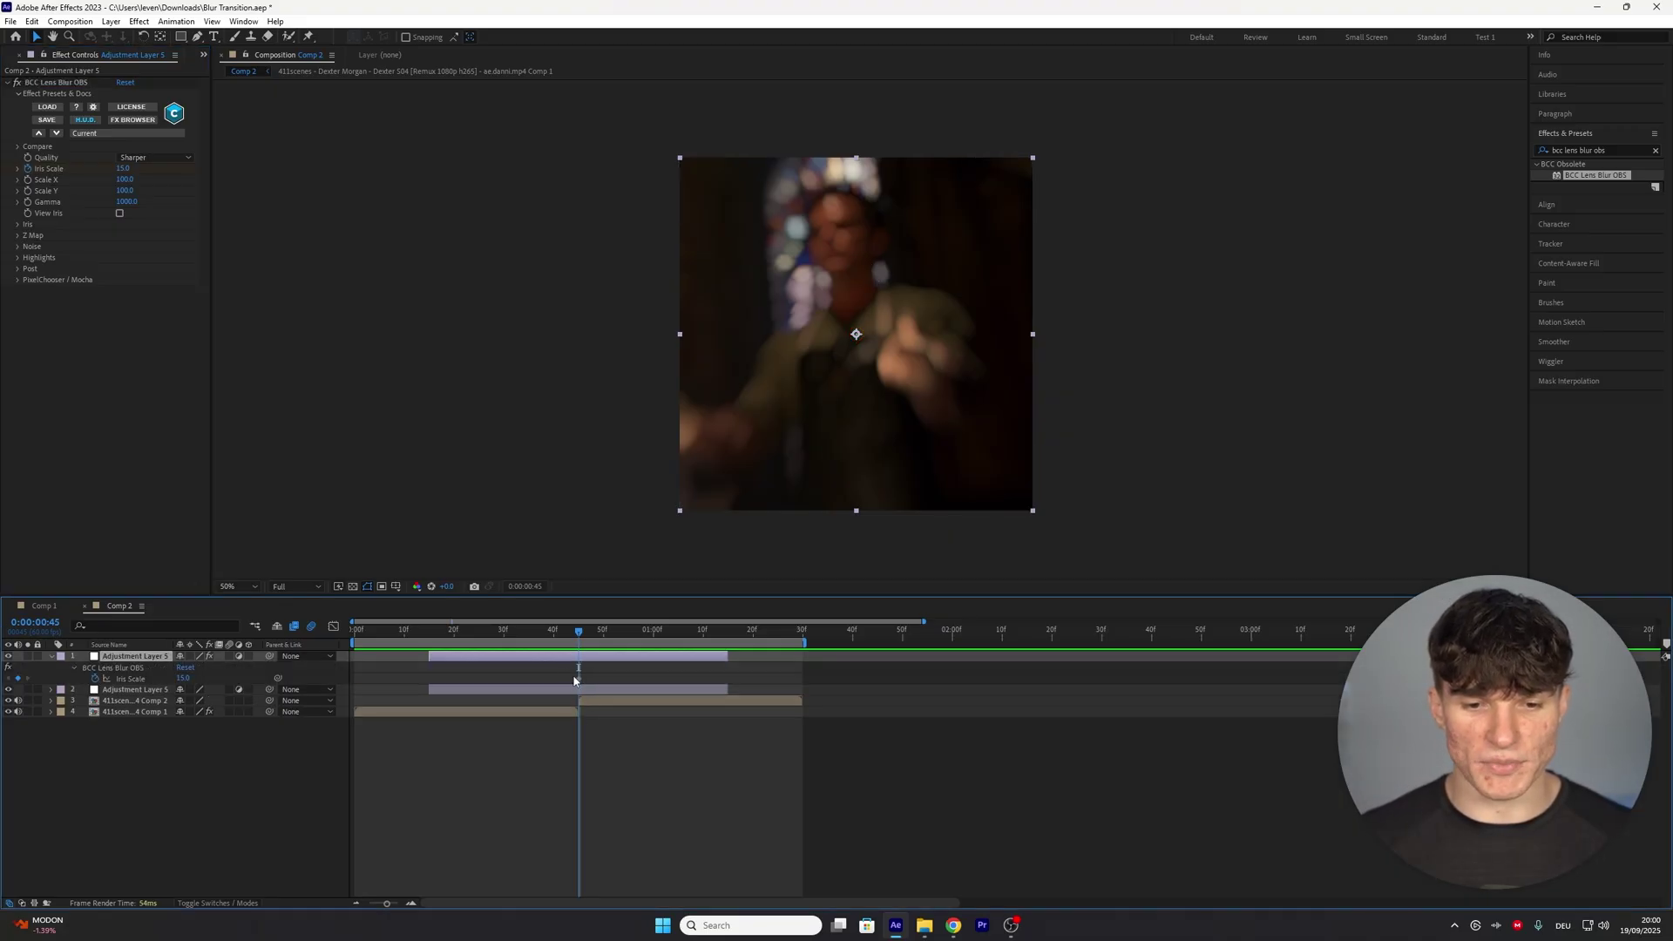
Keyframe Iris Scale 0 at 0:00:00:15 and 0:00:01:15, then select all three keyframes
click(430, 641)
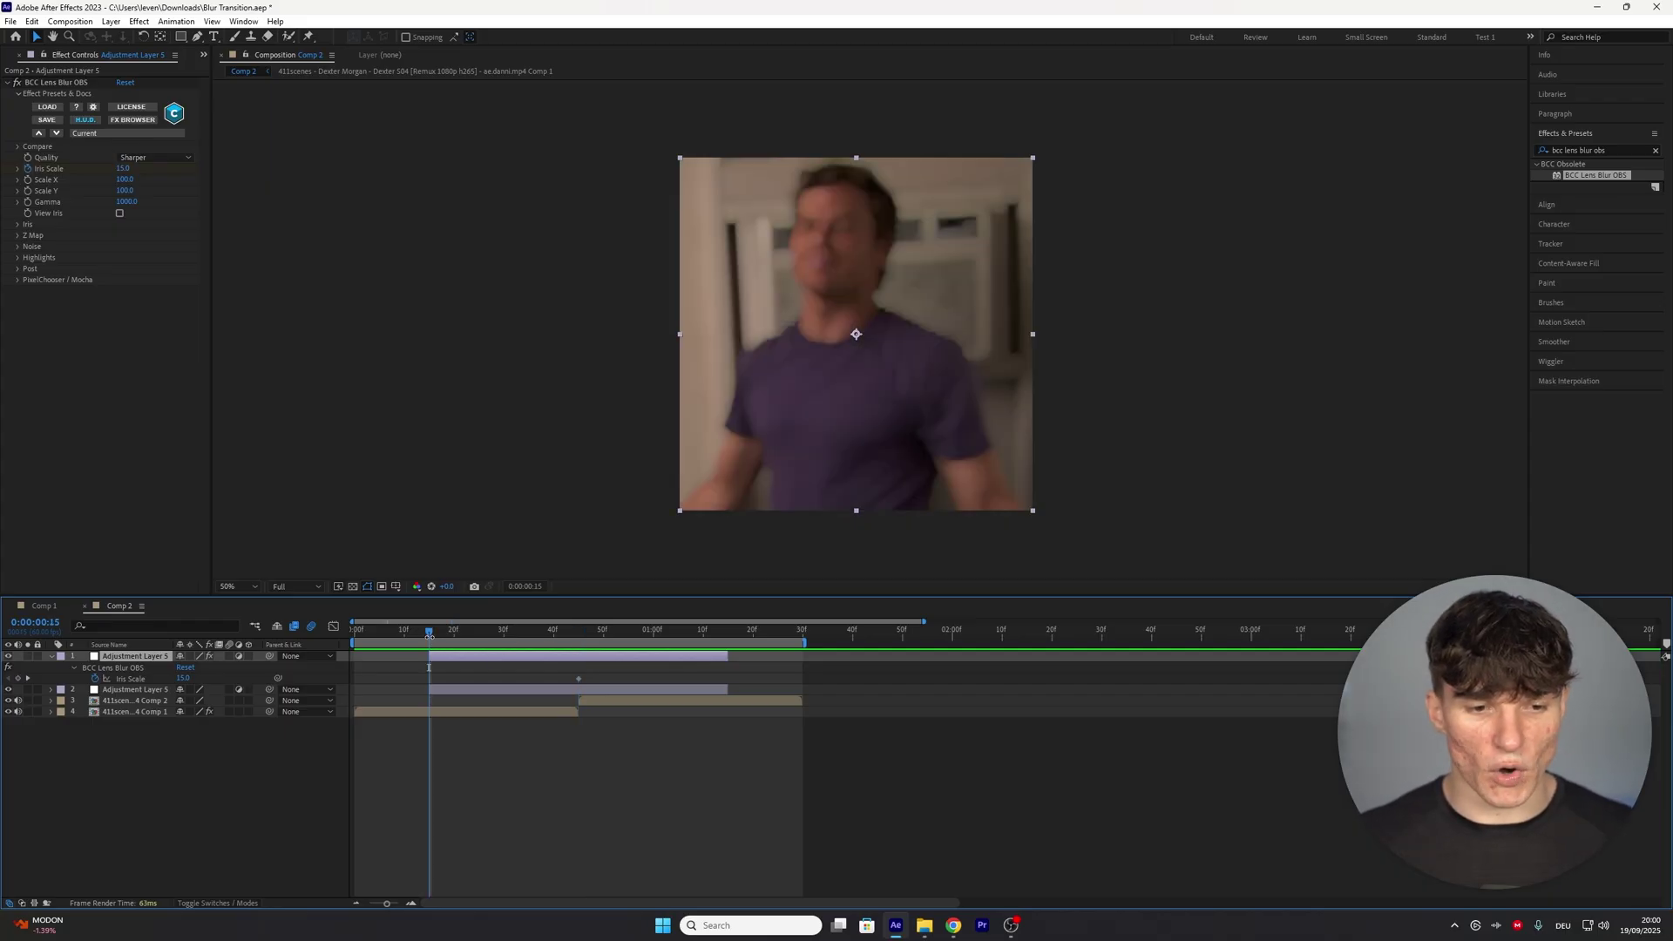
click(186, 678)
text(0)
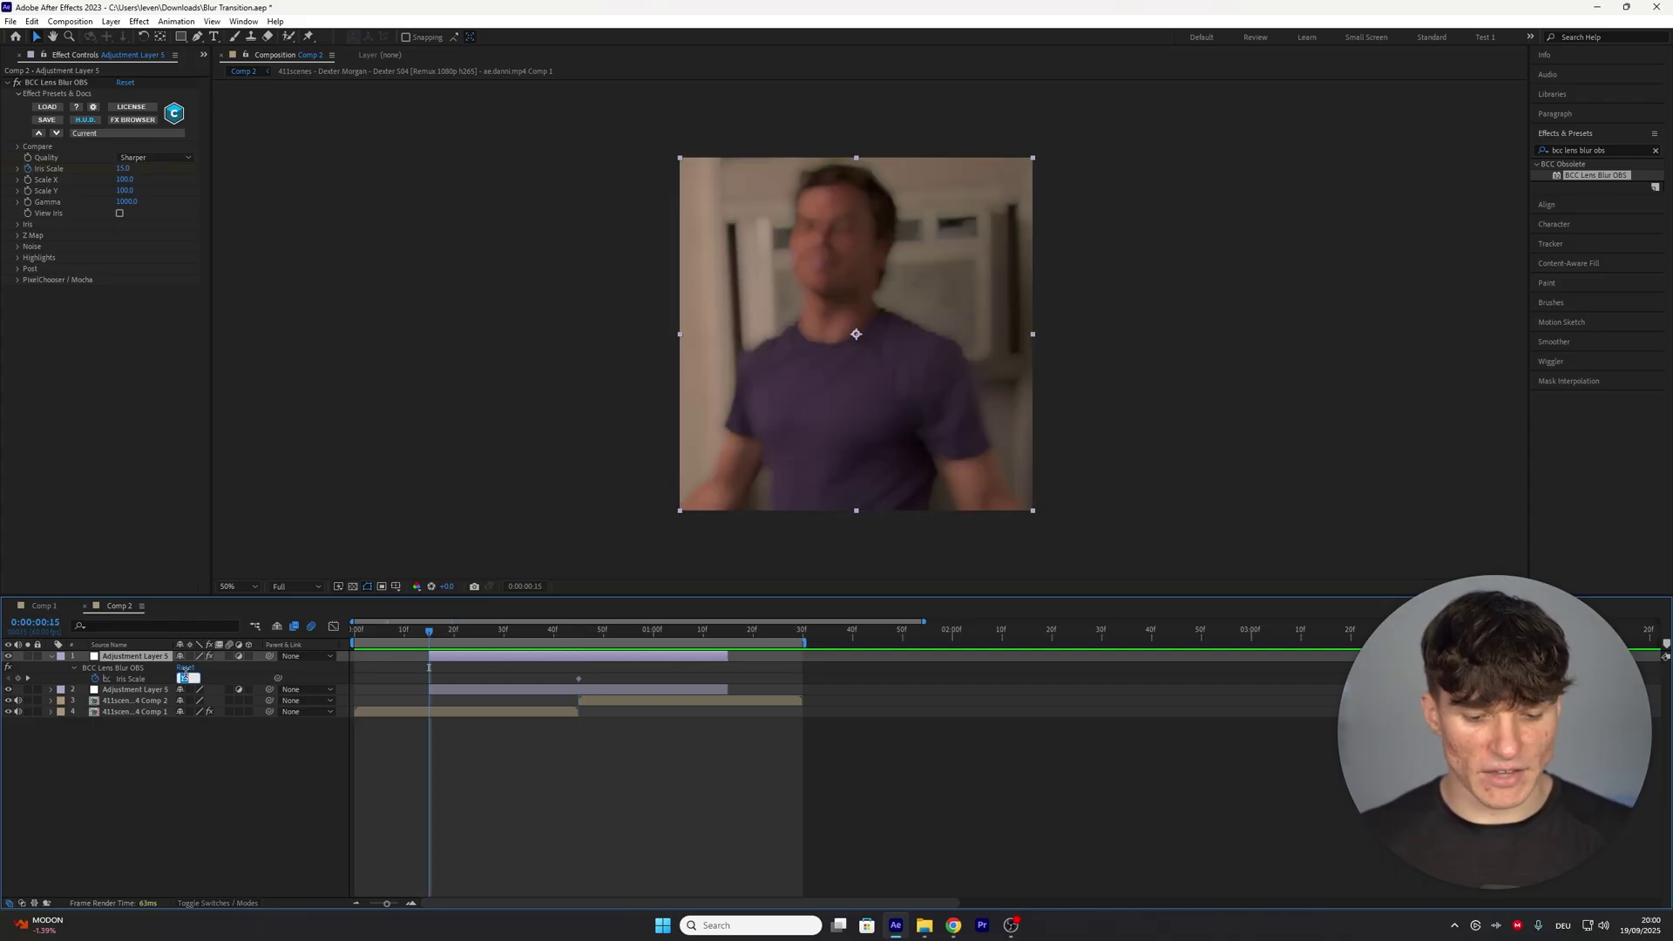
key(Return)
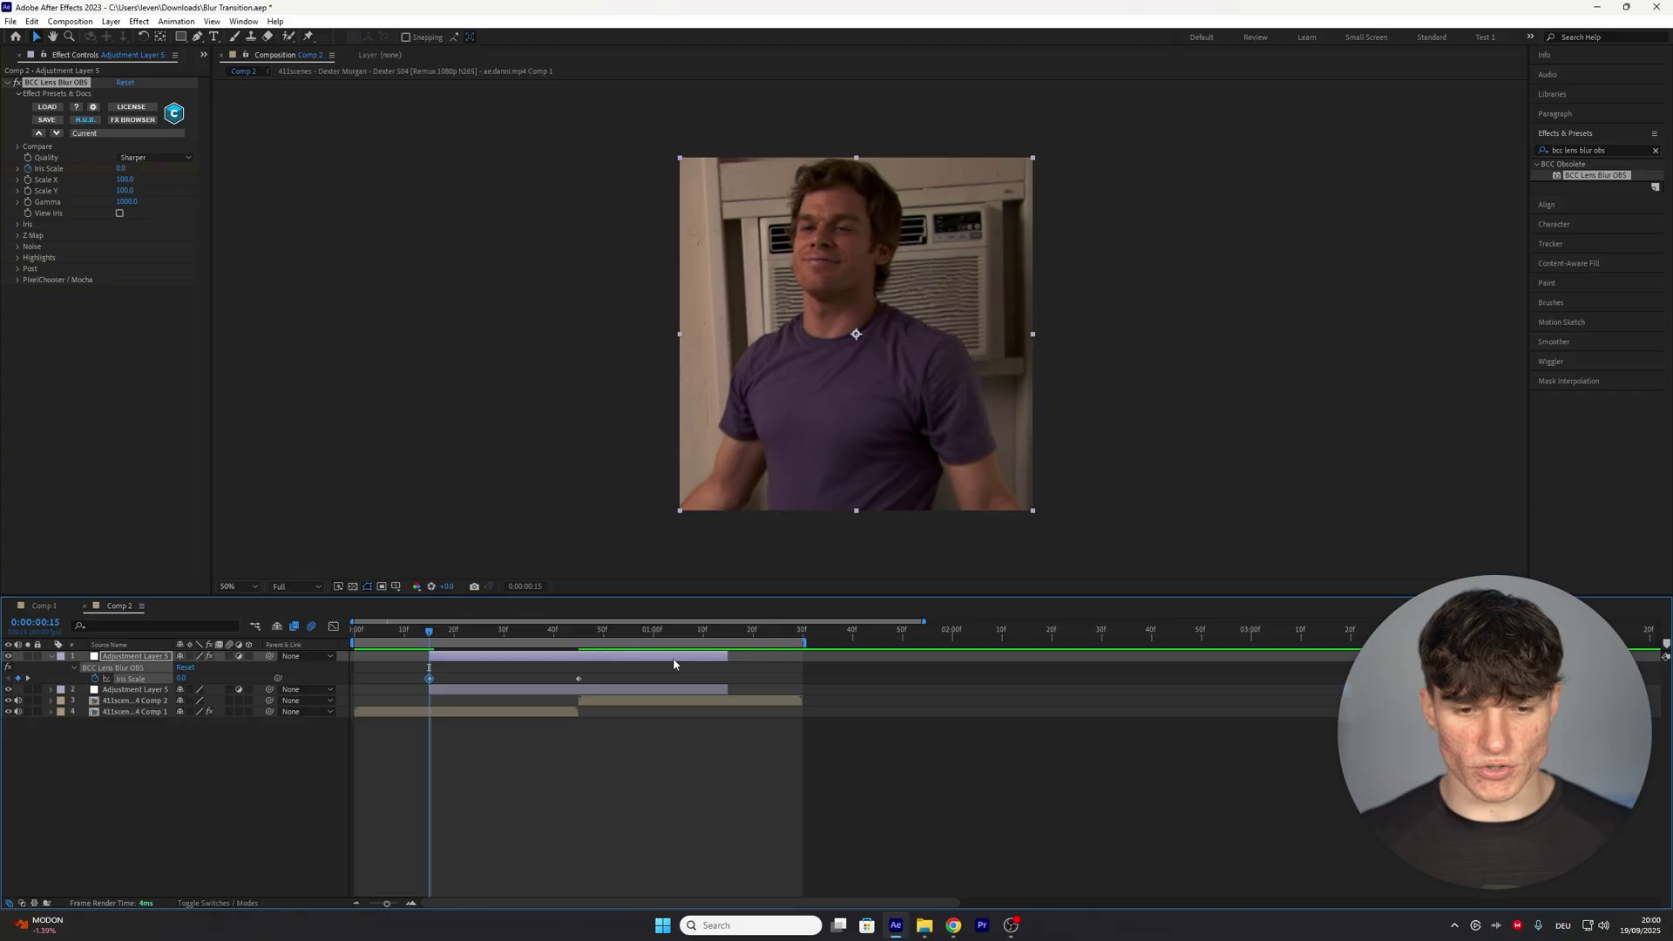
click(729, 641)
key(ctrl+v)
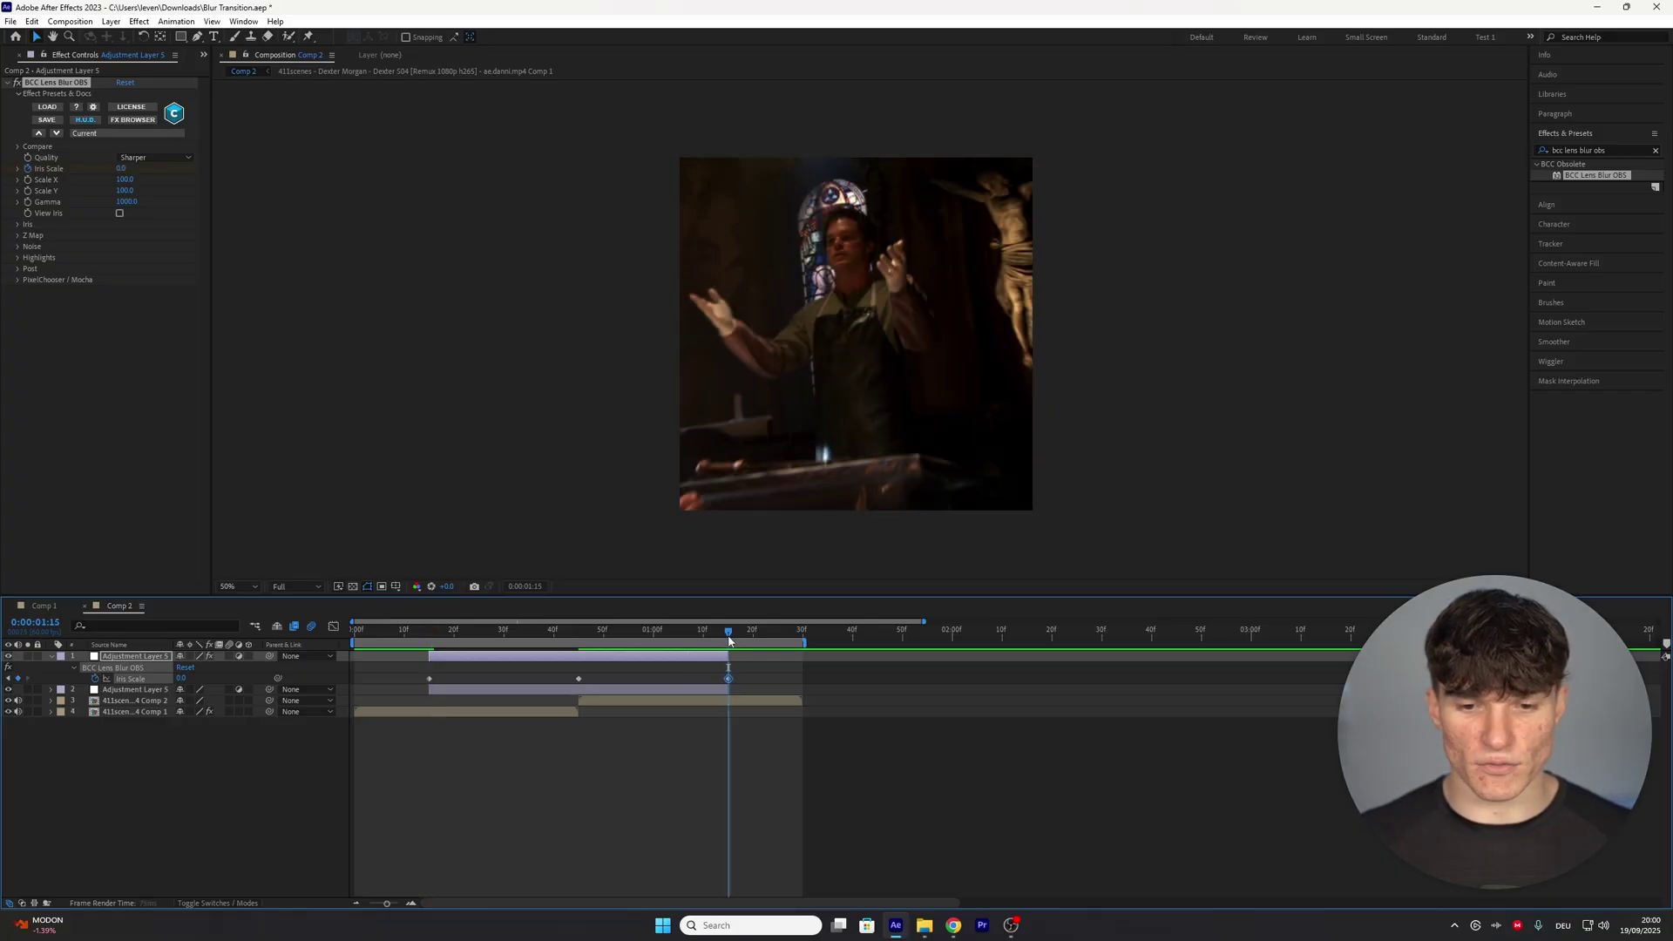
drag(453, 626, 589, 626)
drag(772, 678, 428, 680)
Apply Easy Ease to the three Iris Scale keyframes
right_click(428, 679)
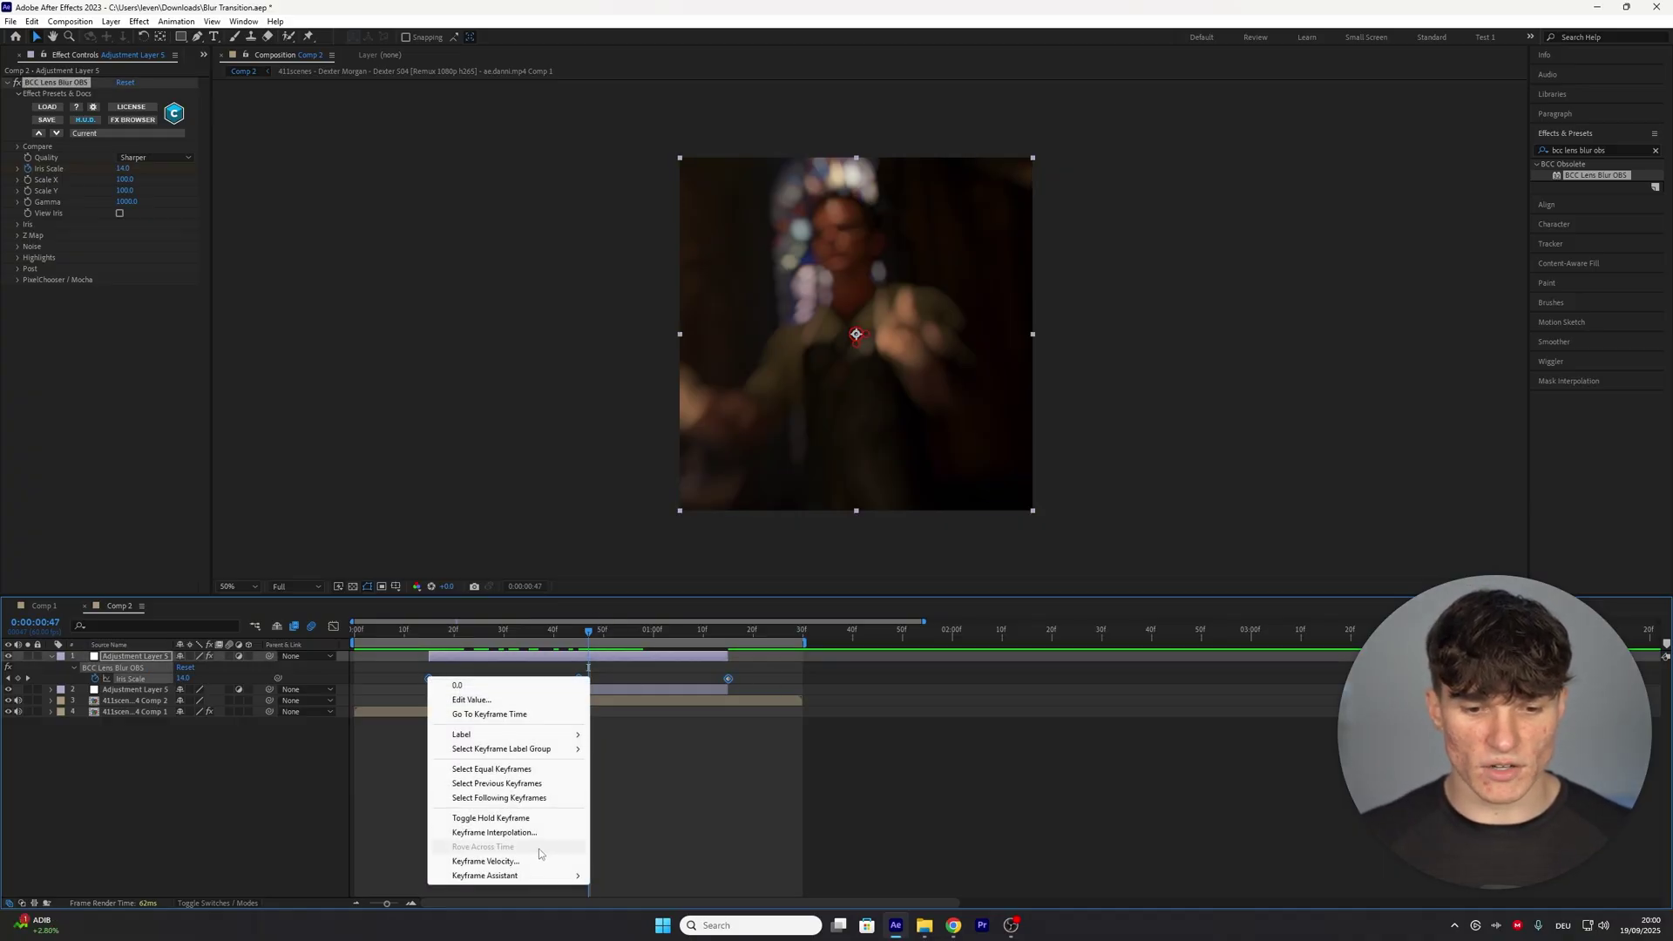
mouse_move(526, 877)
click(632, 788)
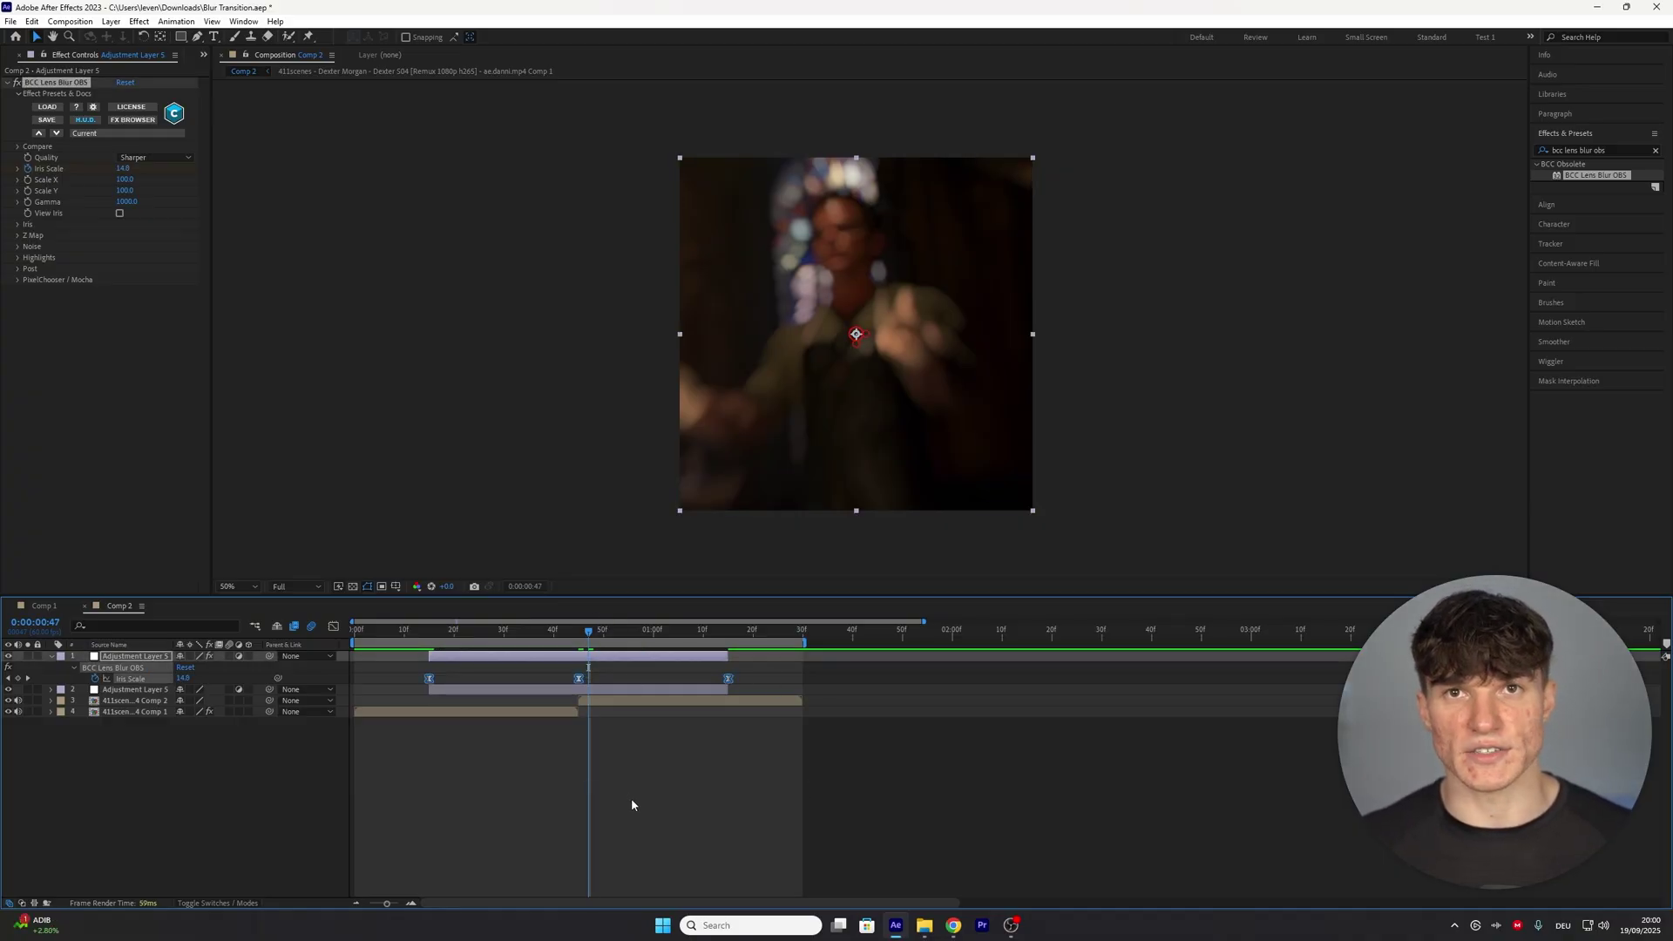
Reshape the Iris Scale curve in the Graph Editor into a sharp peak at the cut, then preview
click(333, 628)
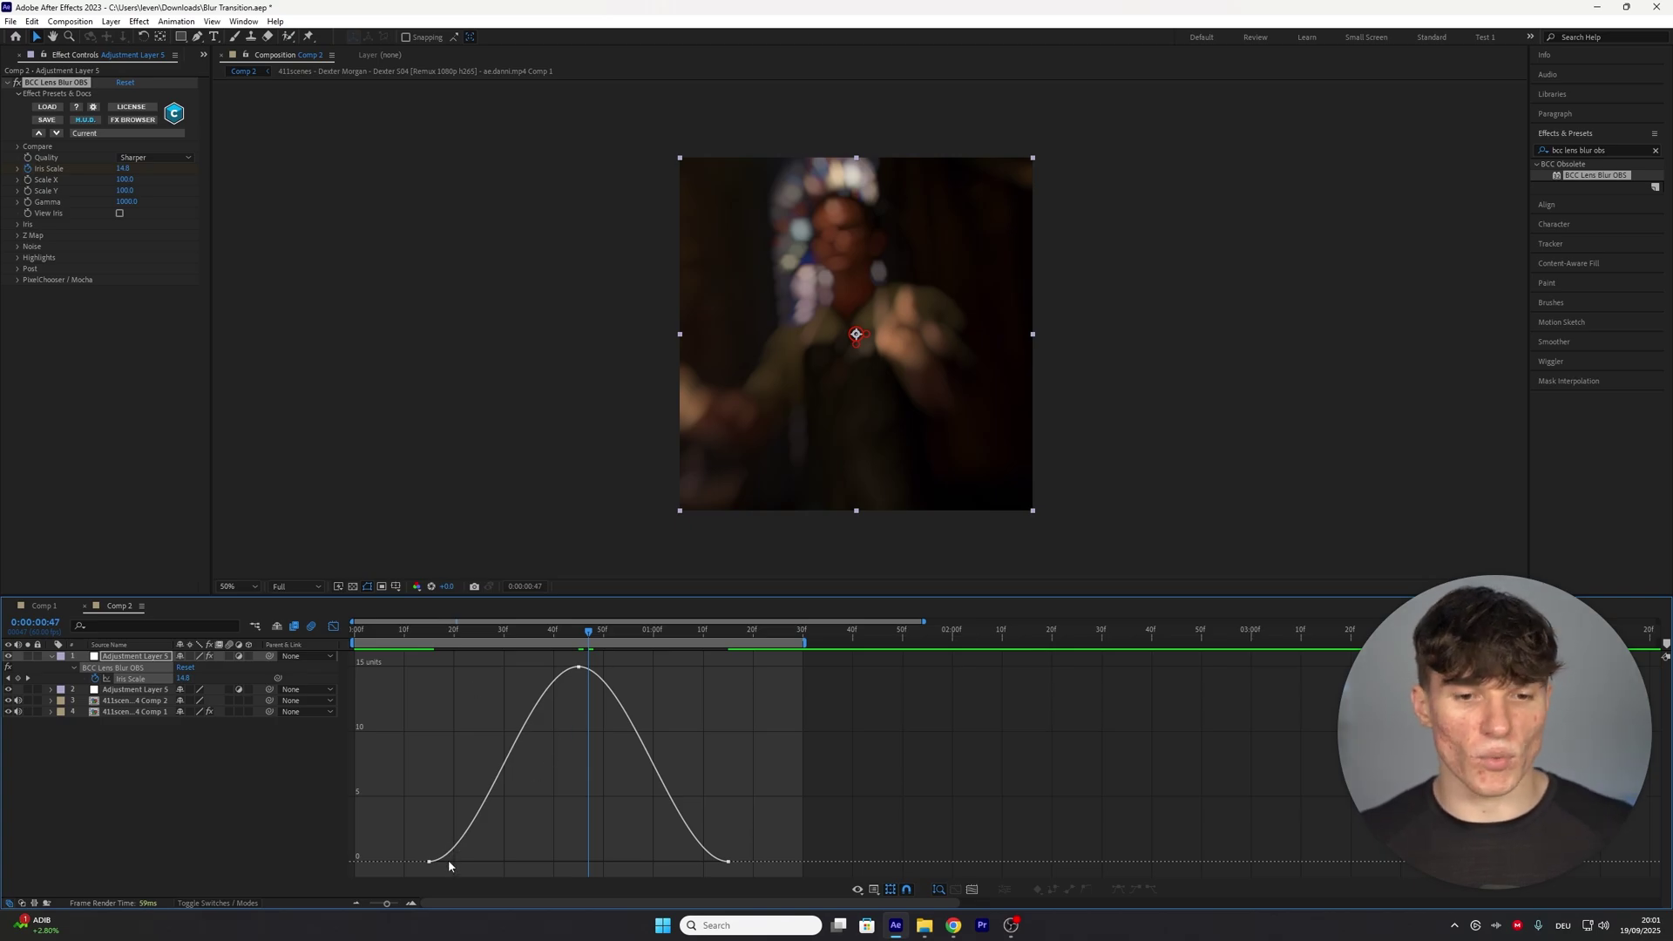
double_click(544, 702)
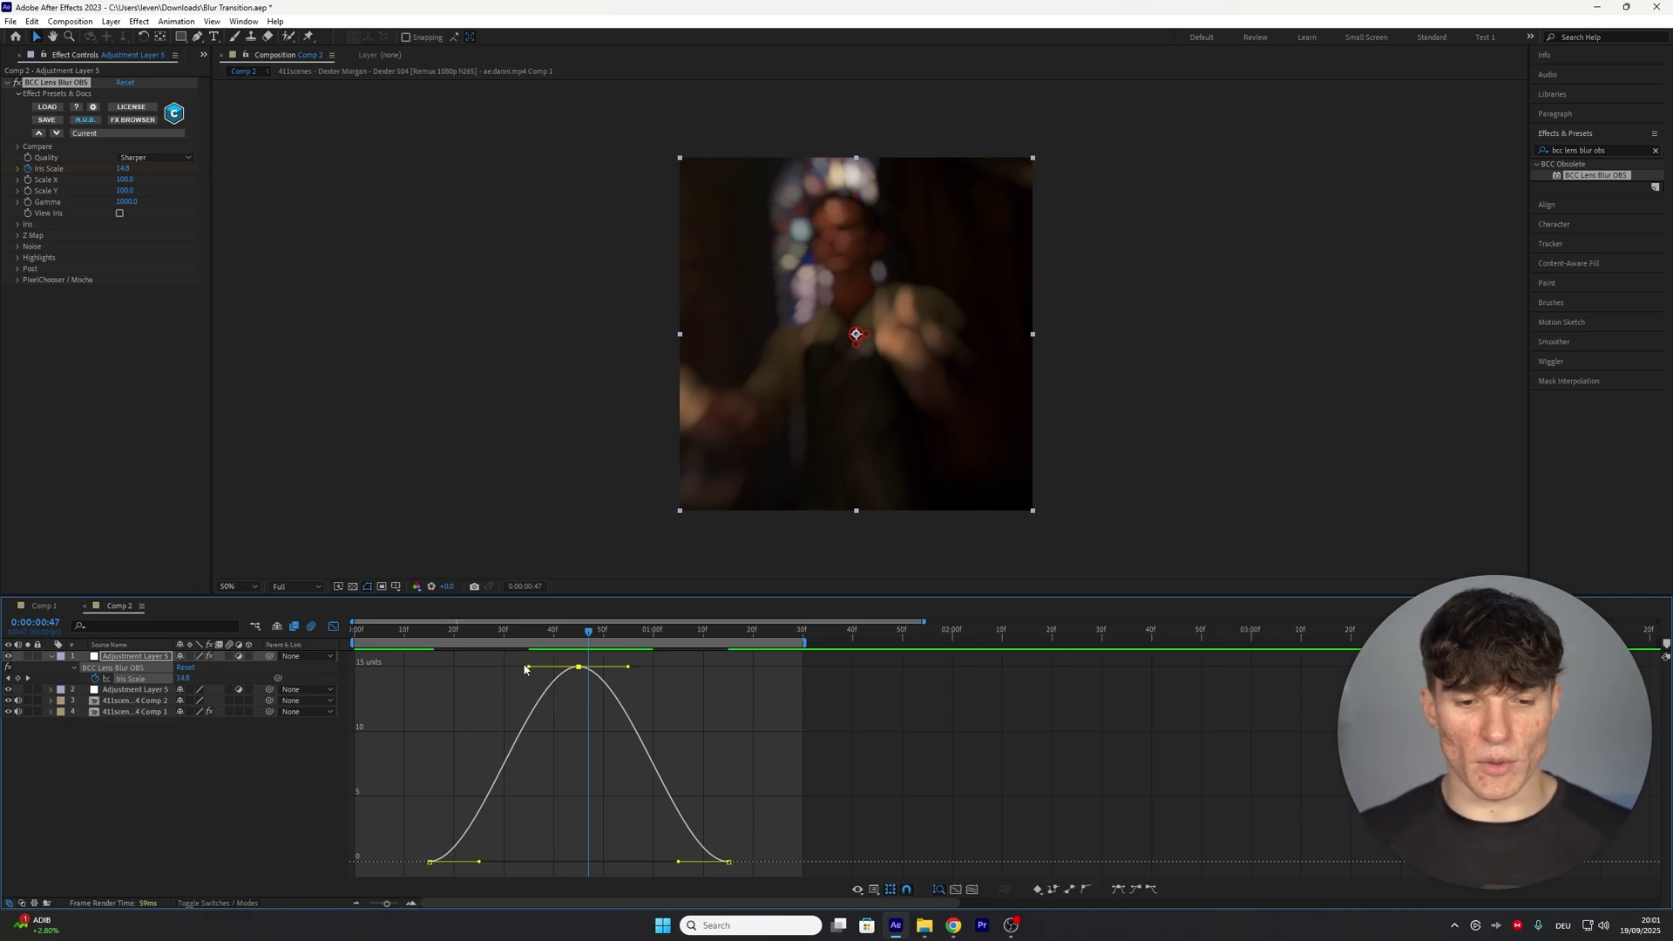
drag(529, 668, 603, 668)
drag(478, 865, 554, 864)
click(680, 863)
drag(685, 864, 604, 863)
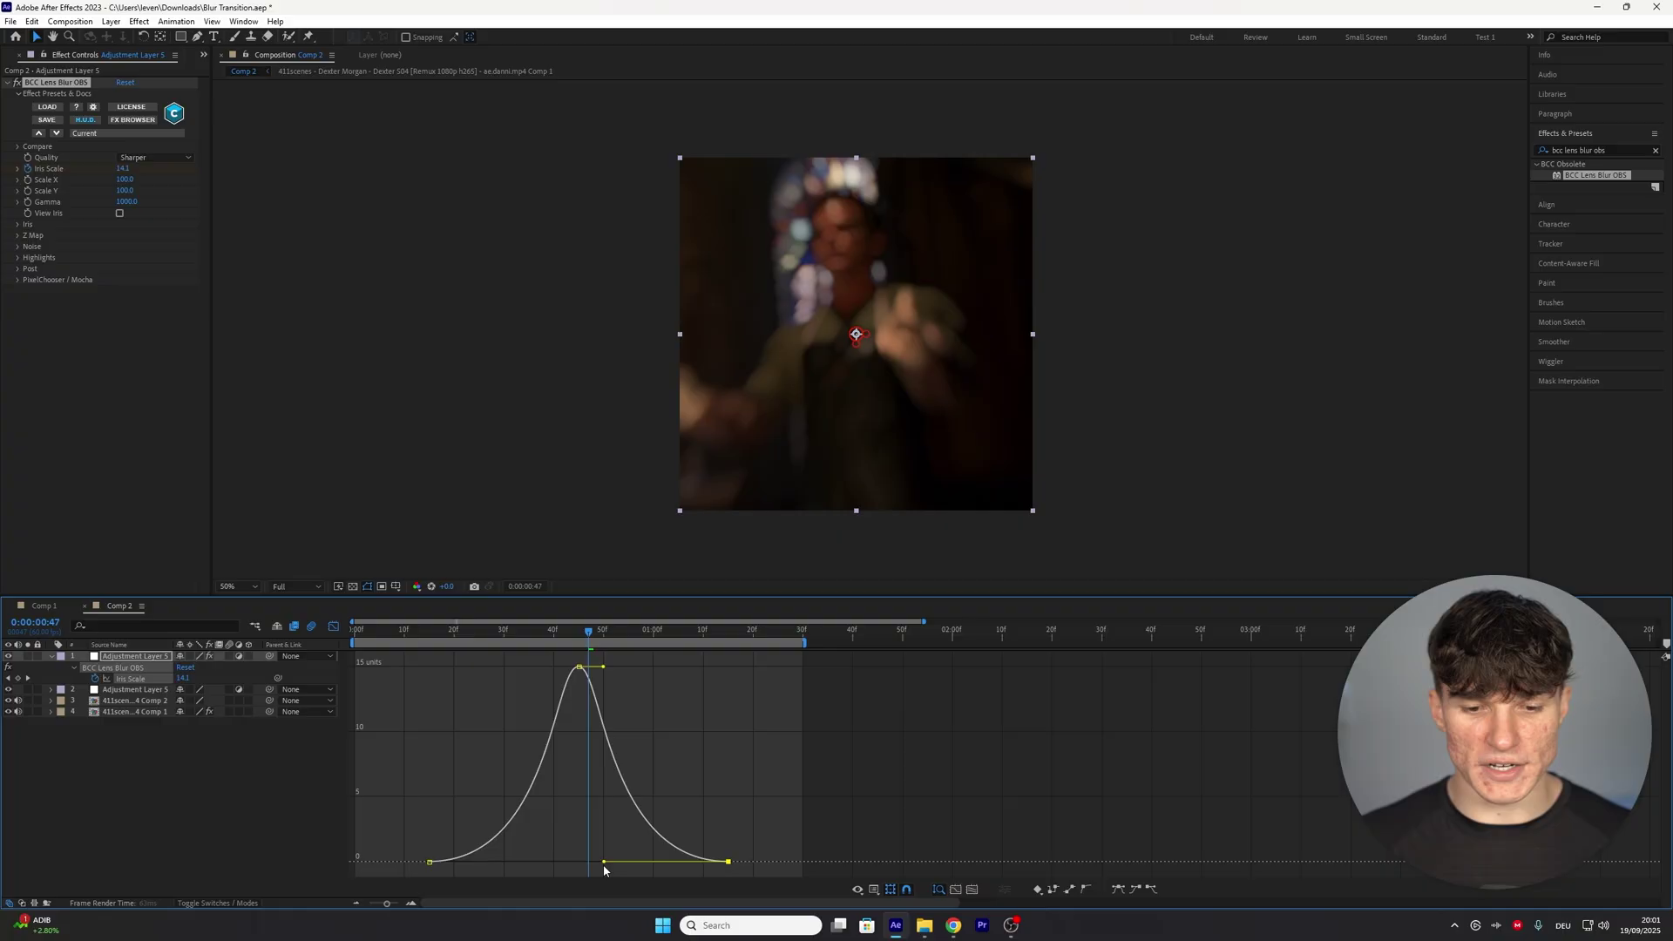
click(580, 668)
click(334, 626)
key(space)
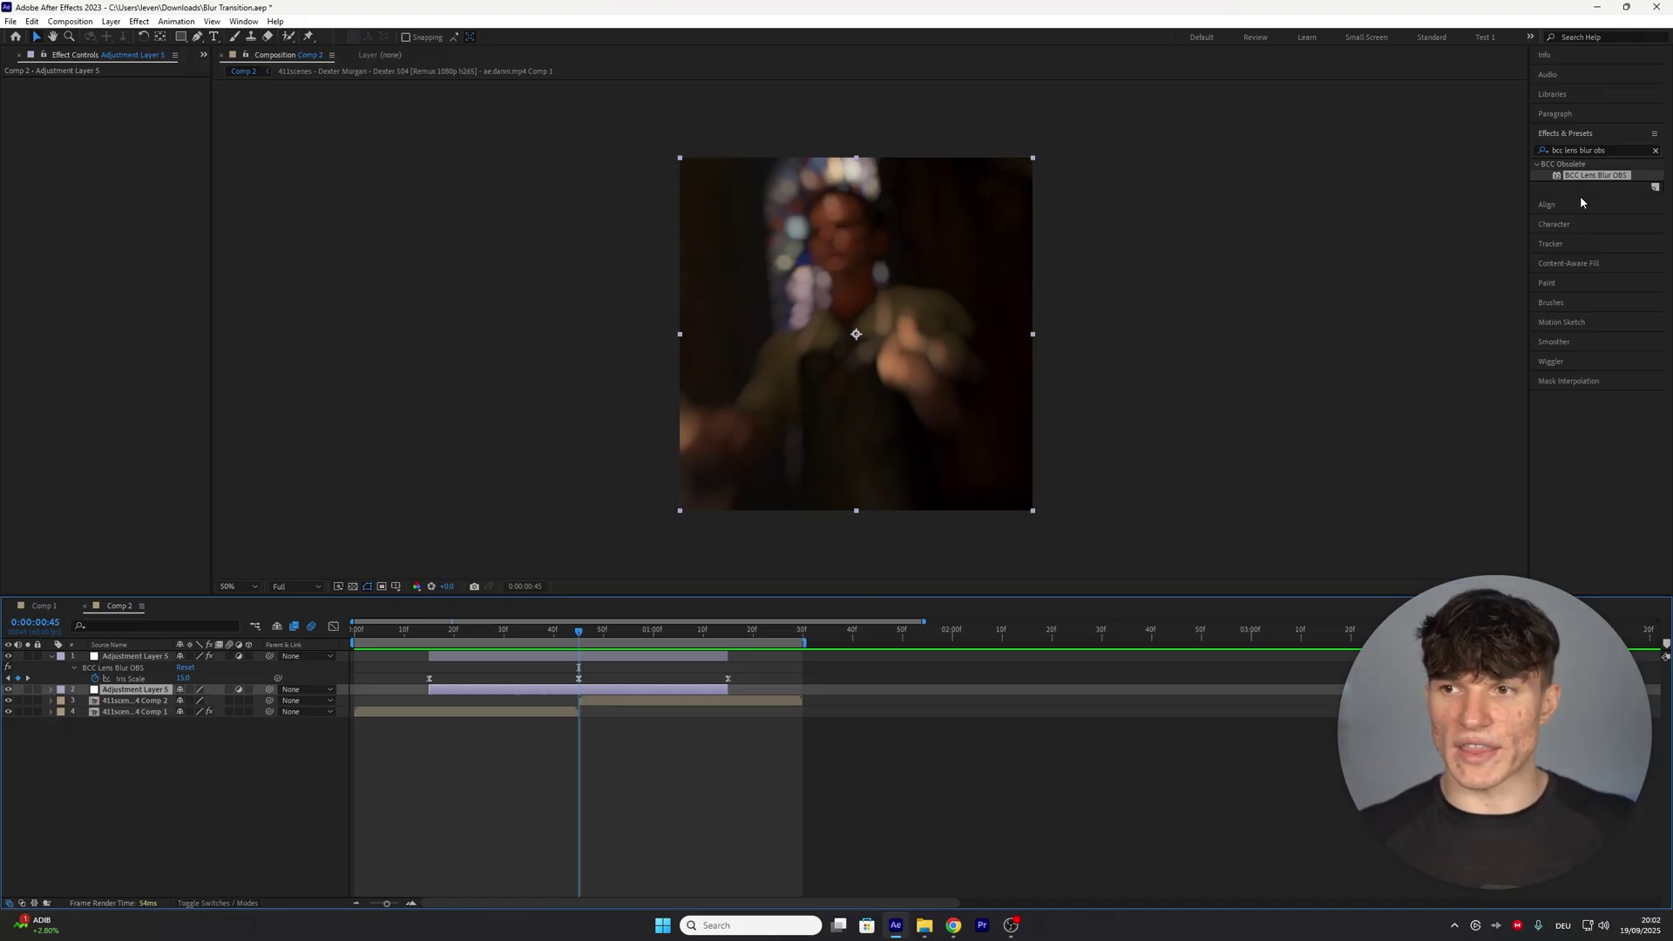
Apply Sapphire S_Shake to the adjustment layer and start editing its Amplitude
click(1610, 149)
text(s_shake)
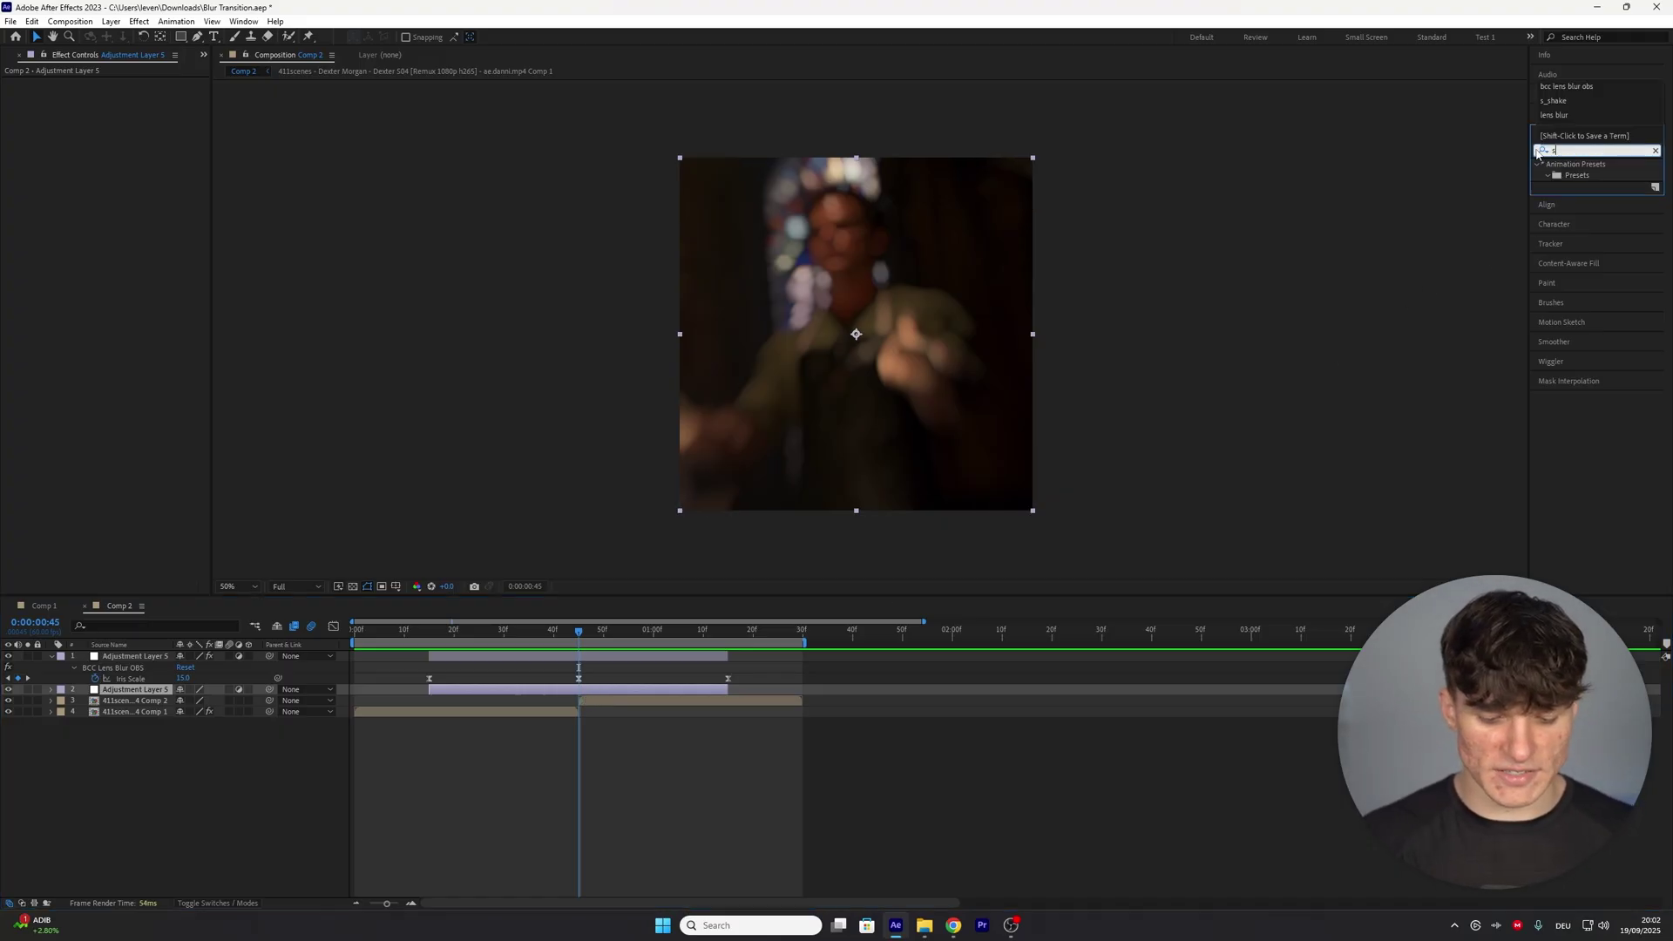
drag(1591, 176, 585, 693)
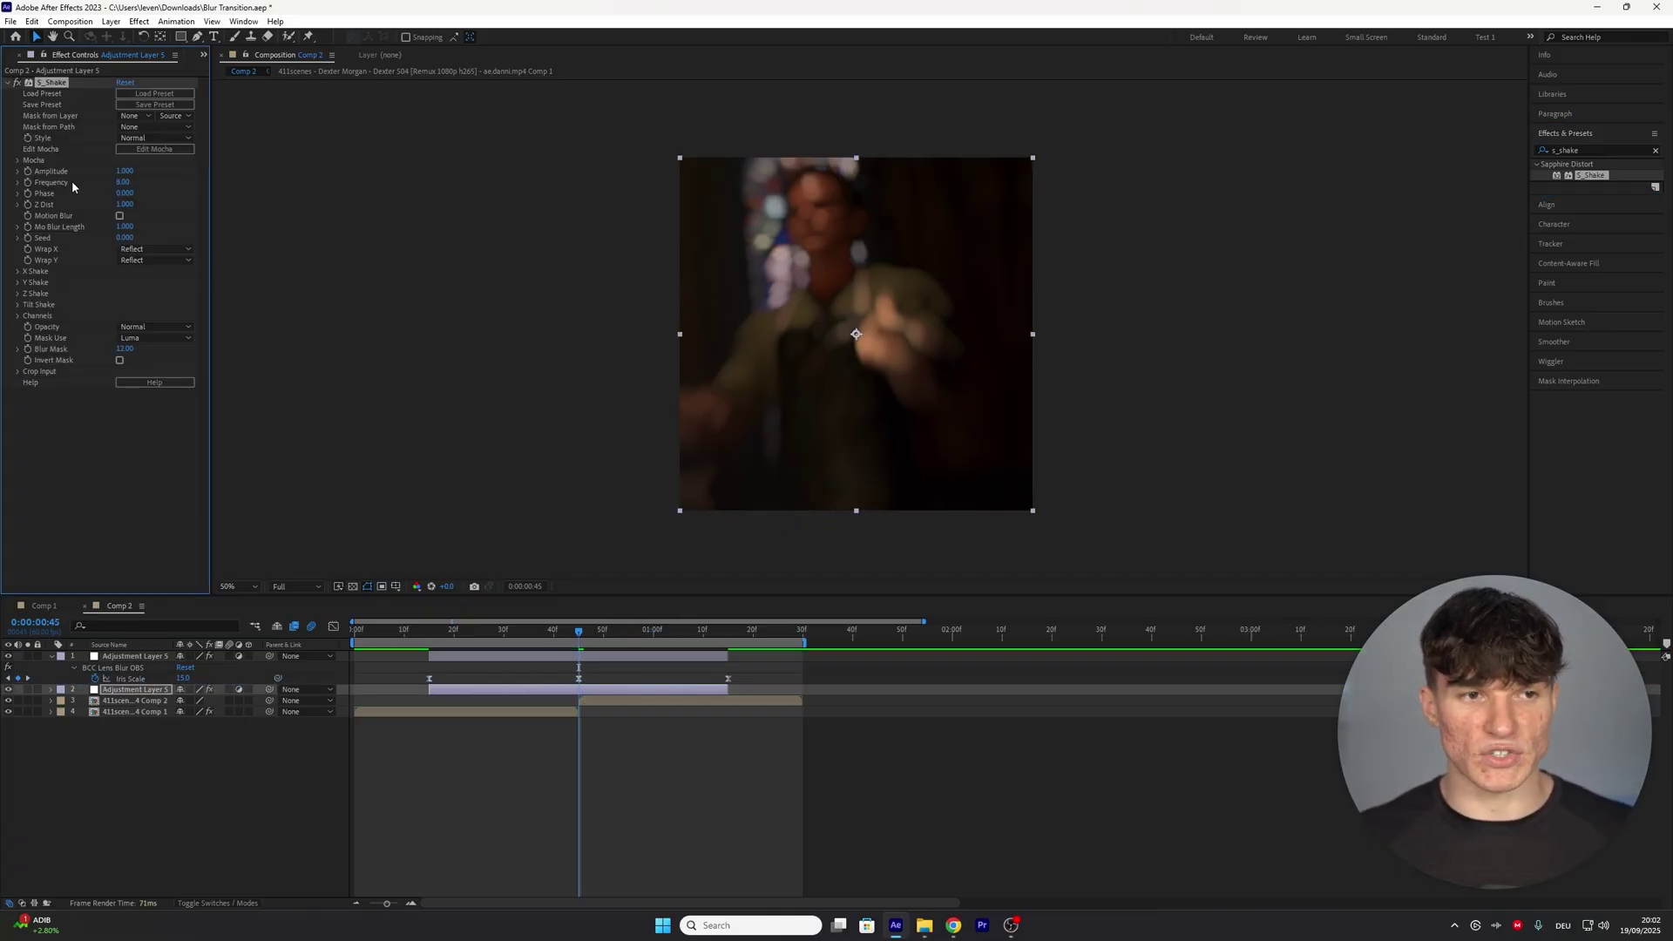
click(125, 170)
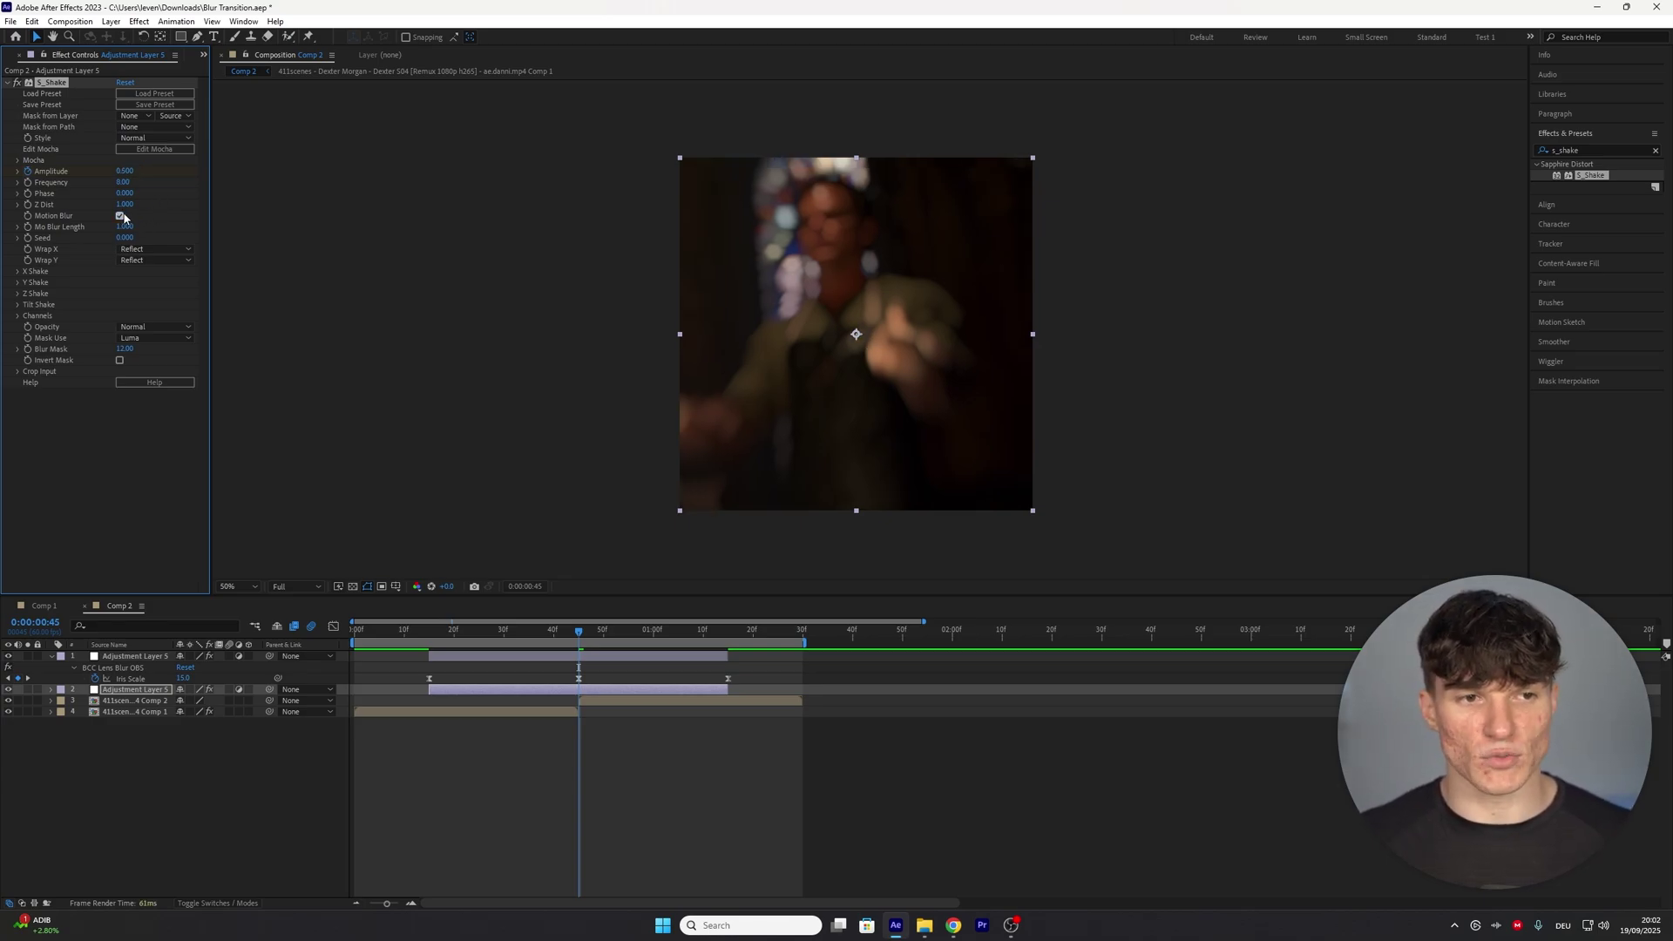
Keyframe S_Shake Amplitude 0 at 0:00:00:15 and paste the same zero keyframe at 0:00:01:15
key(u)
click(433, 637)
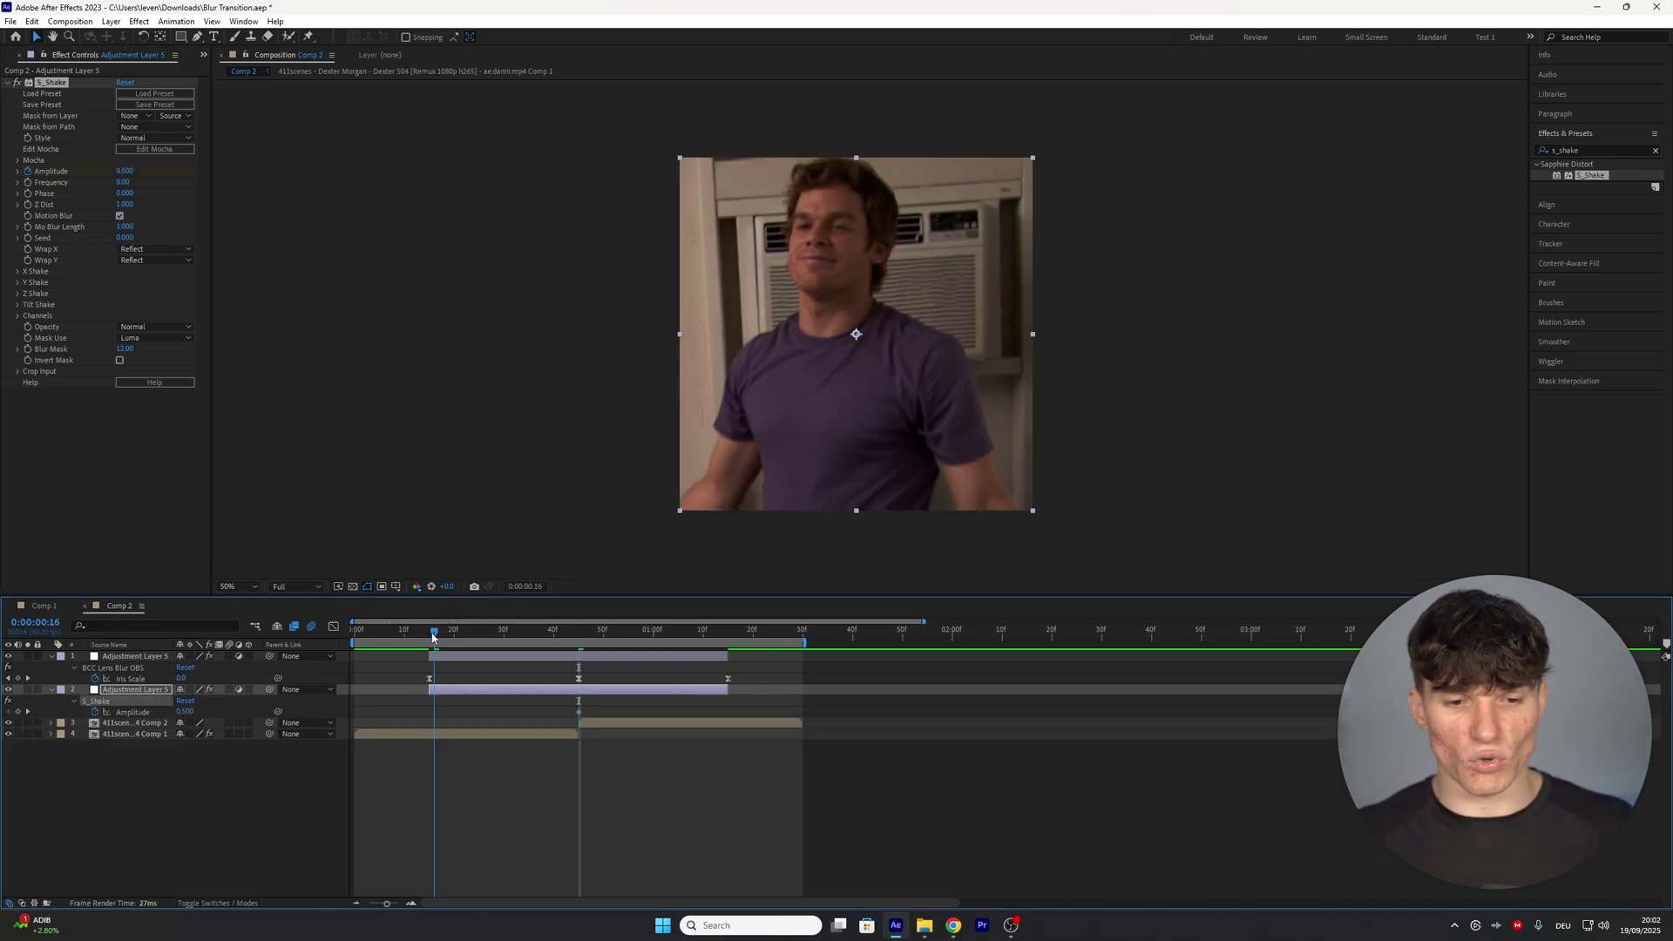
drag(433, 637, 430, 637)
click(125, 172)
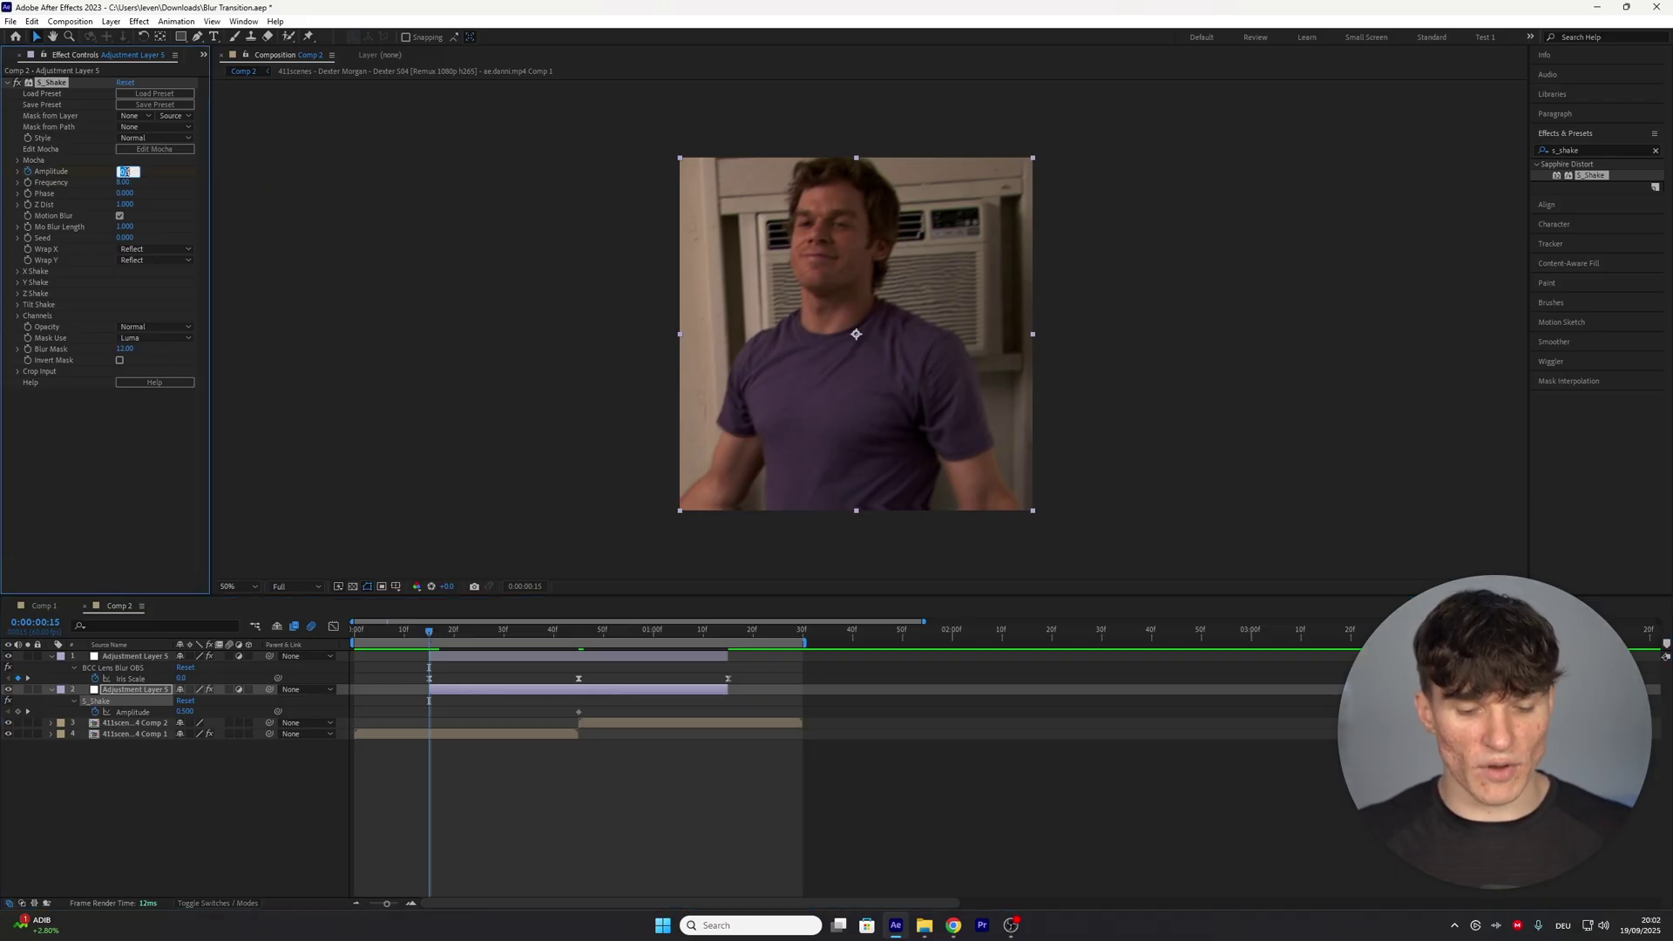
text(0)
click(428, 717)
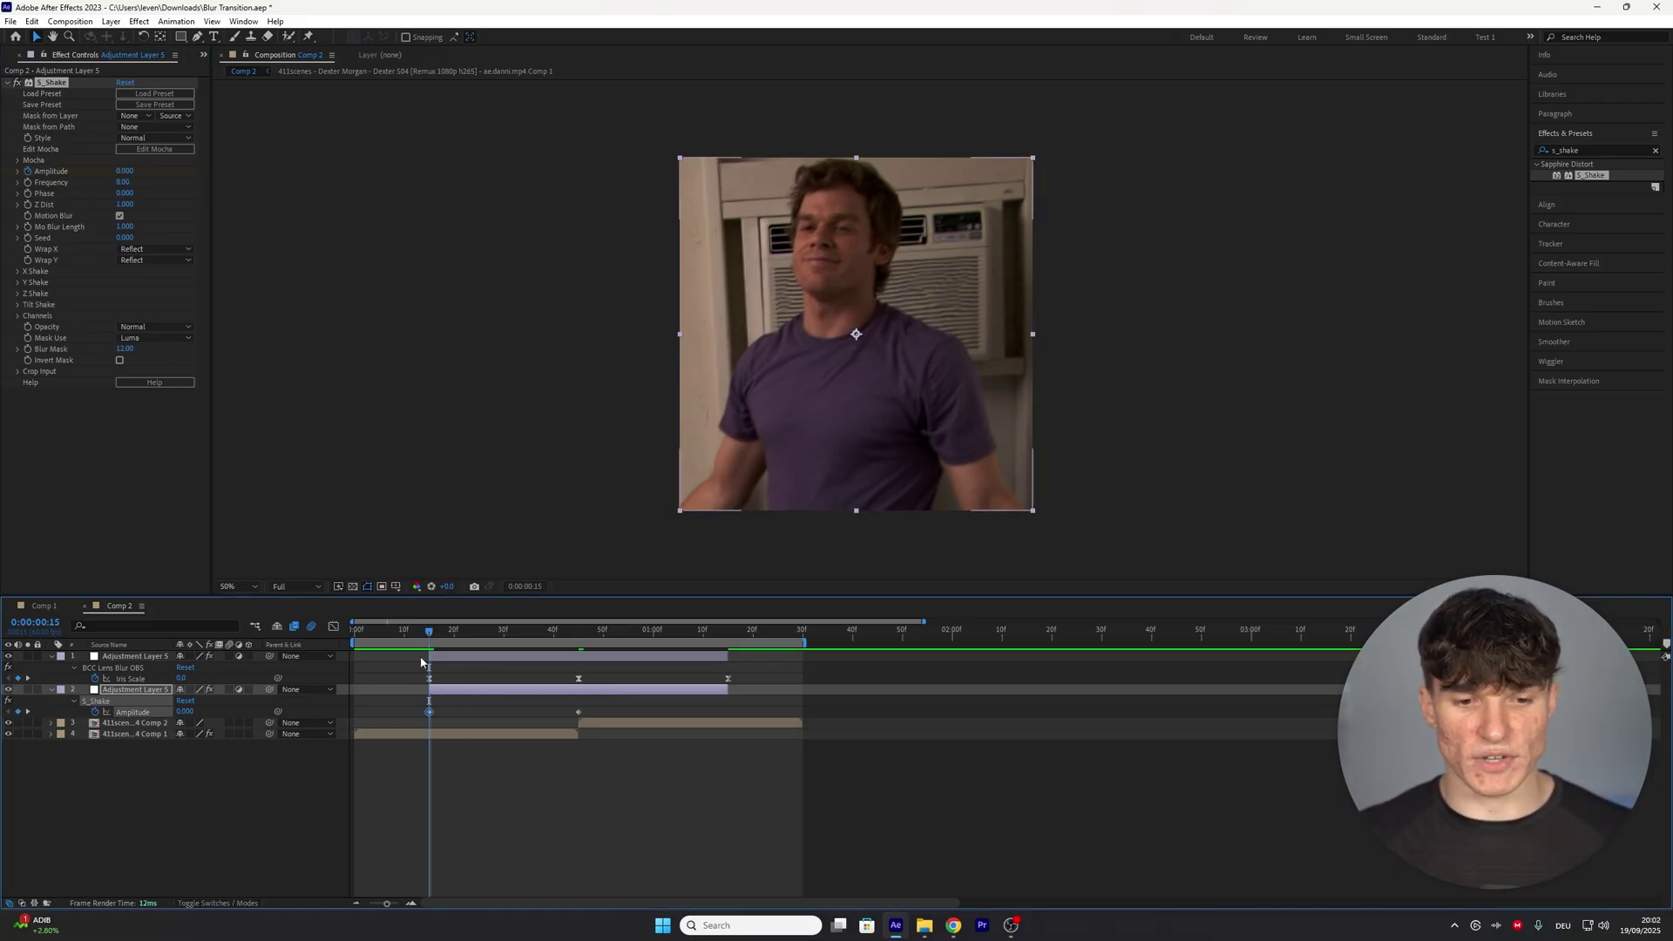
click(727, 631)
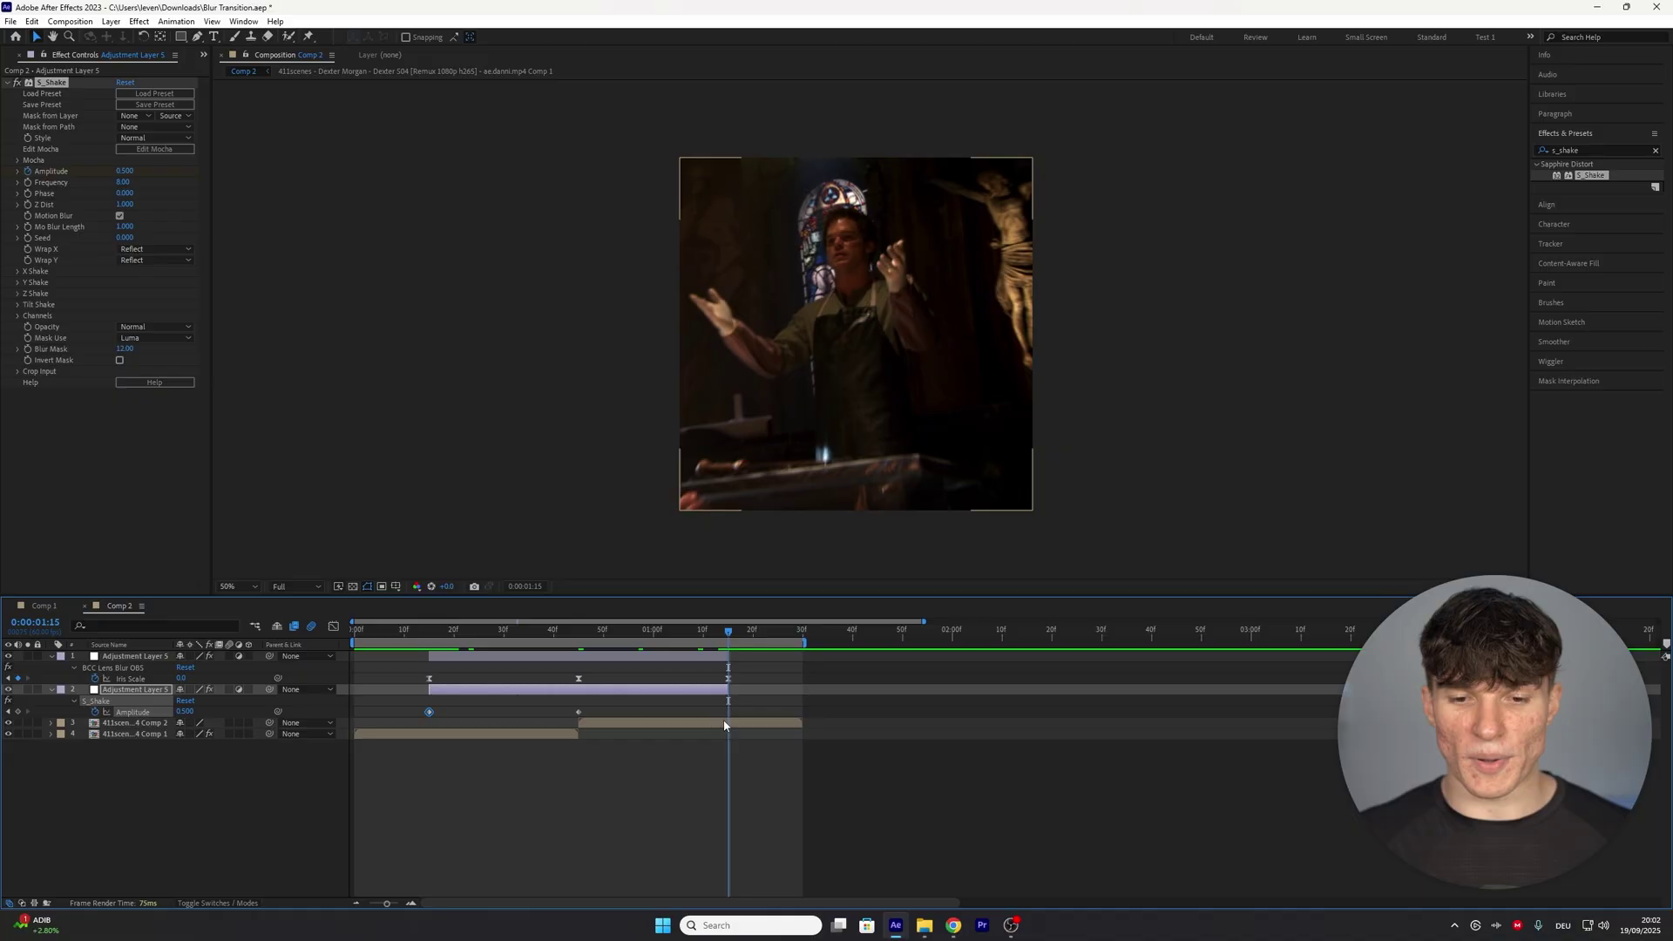
click(579, 712)
key(ctrl+c)
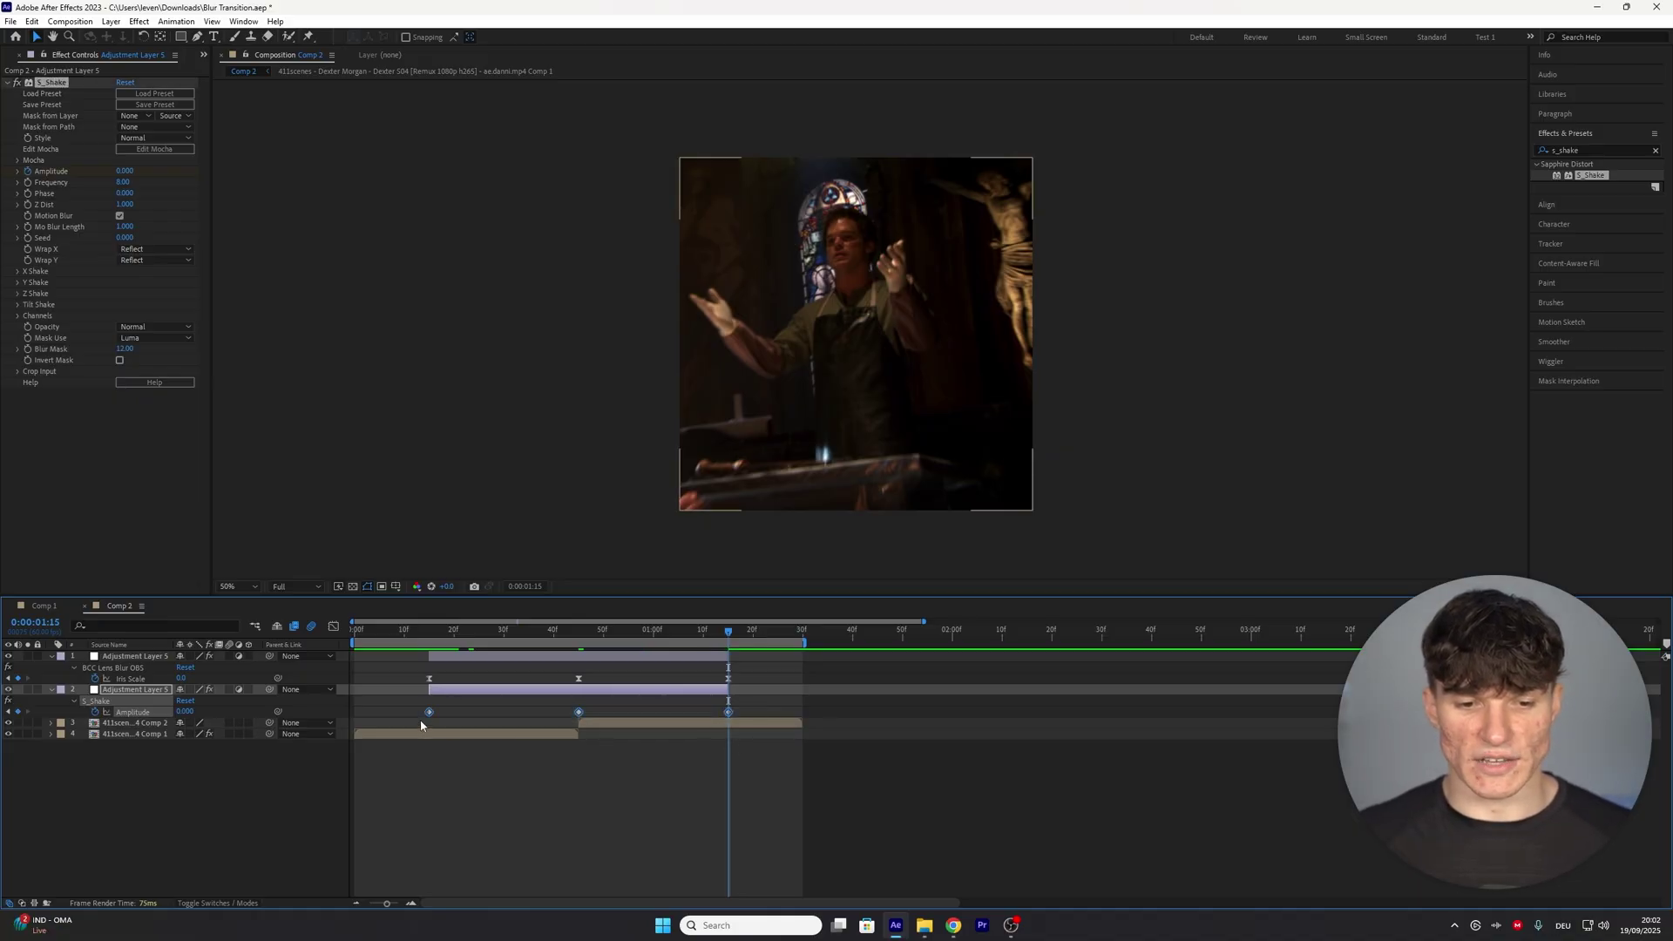
key(ctrl+v)
Easy Ease the Amplitude keyframes and tighten their curve into a sharp peak in the Graph Editor
right_click(579, 712)
mouse_move(636, 702)
click(802, 745)
key(shift+F3)
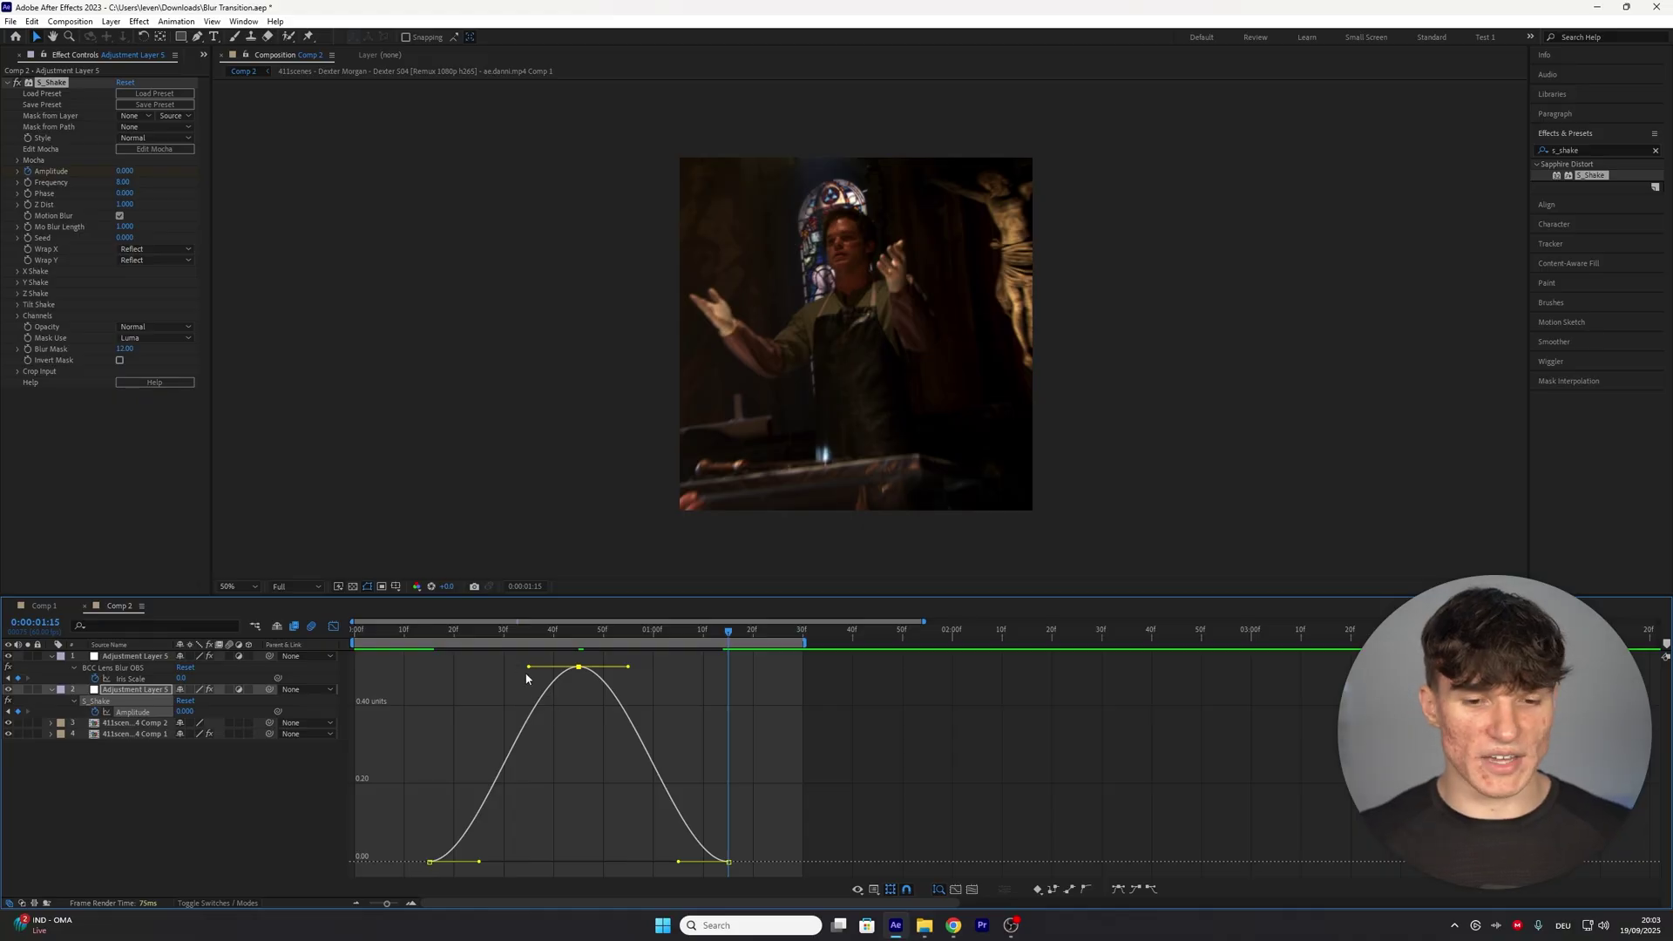
drag(529, 668, 580, 668)
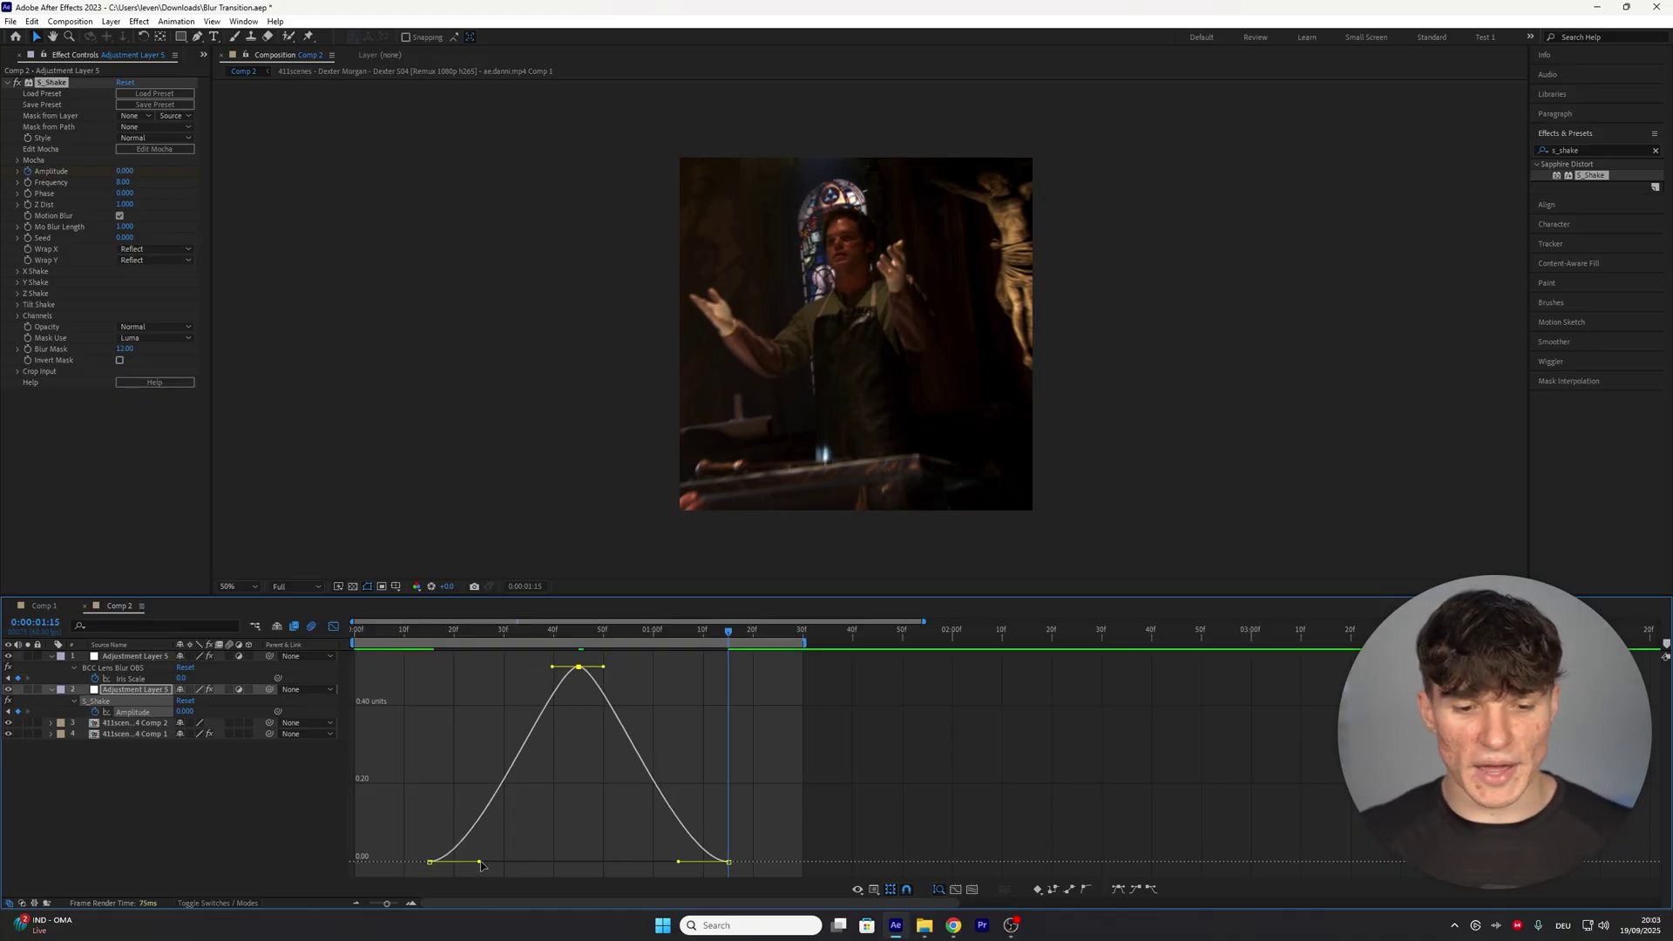
drag(479, 862, 539, 865)
drag(728, 862, 607, 866)
key(shift+F3)
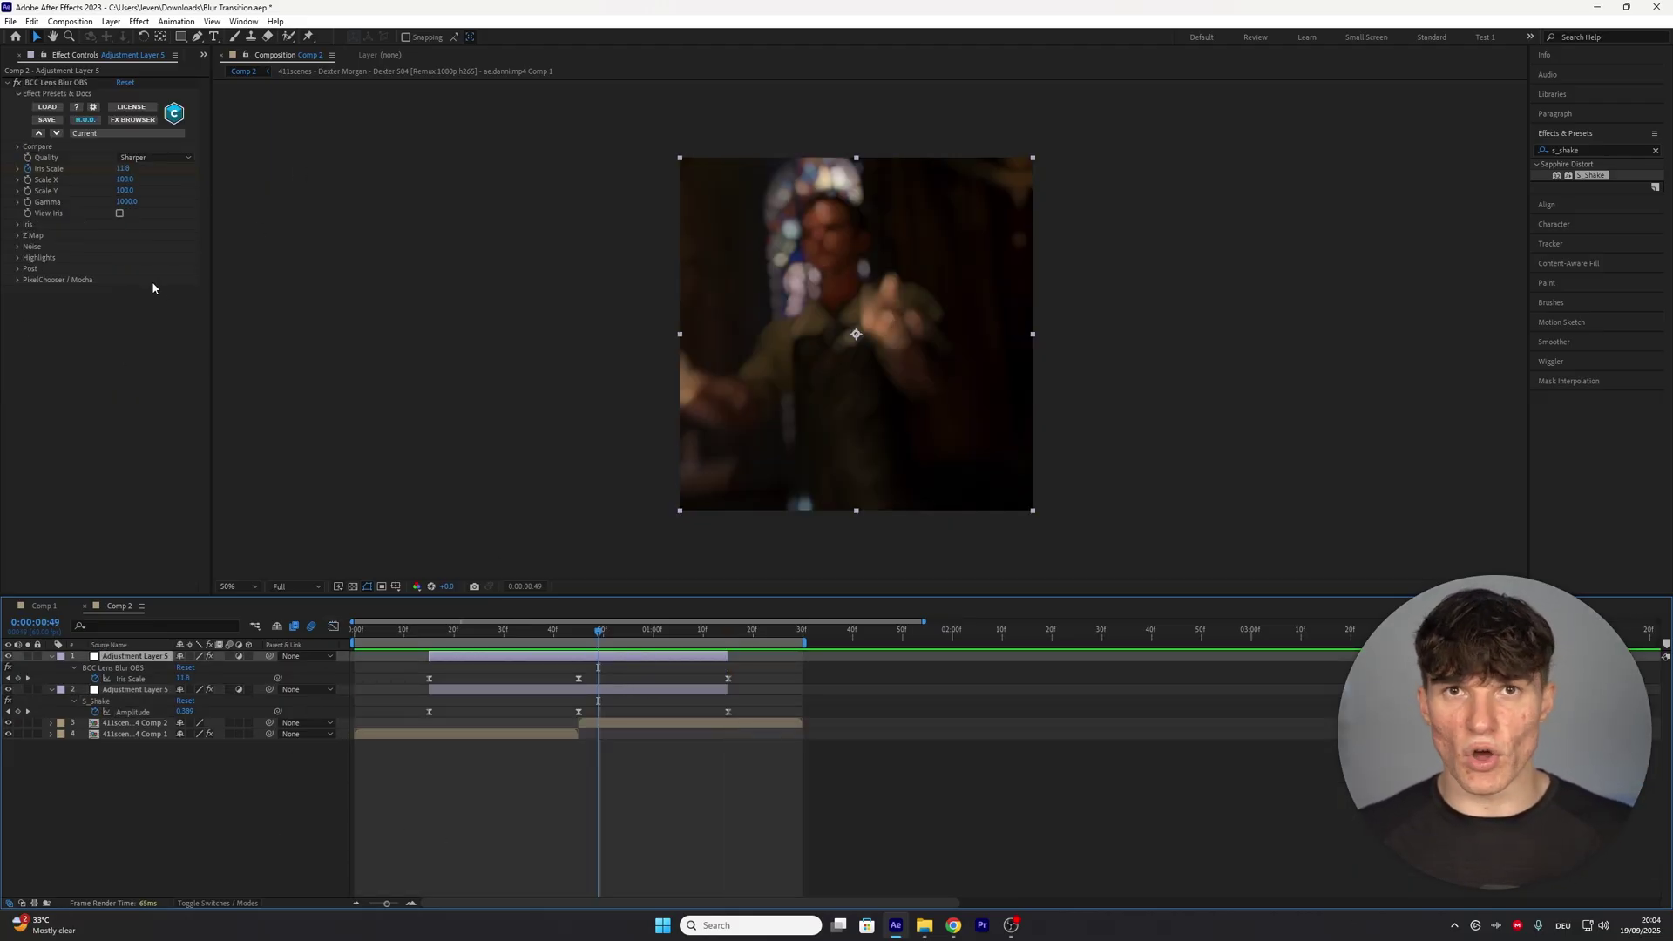
Set the lens blur Iris Shape to 3 Sides and zoom the viewer to inspect the bokeh
click(18, 225)
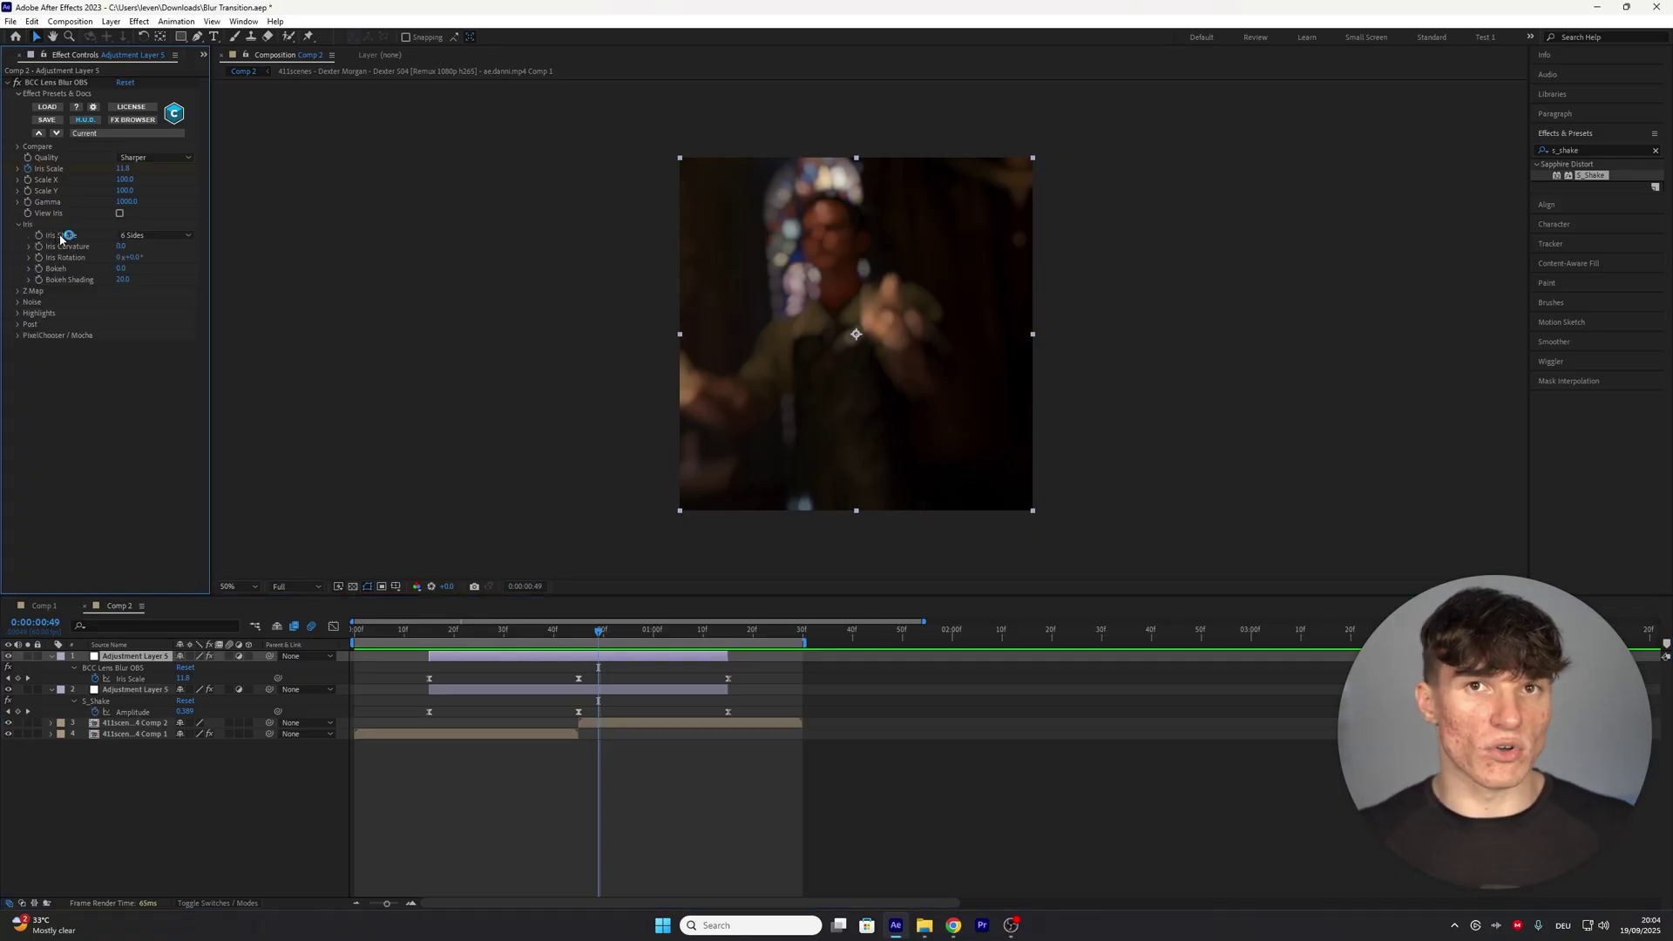
click(134, 236)
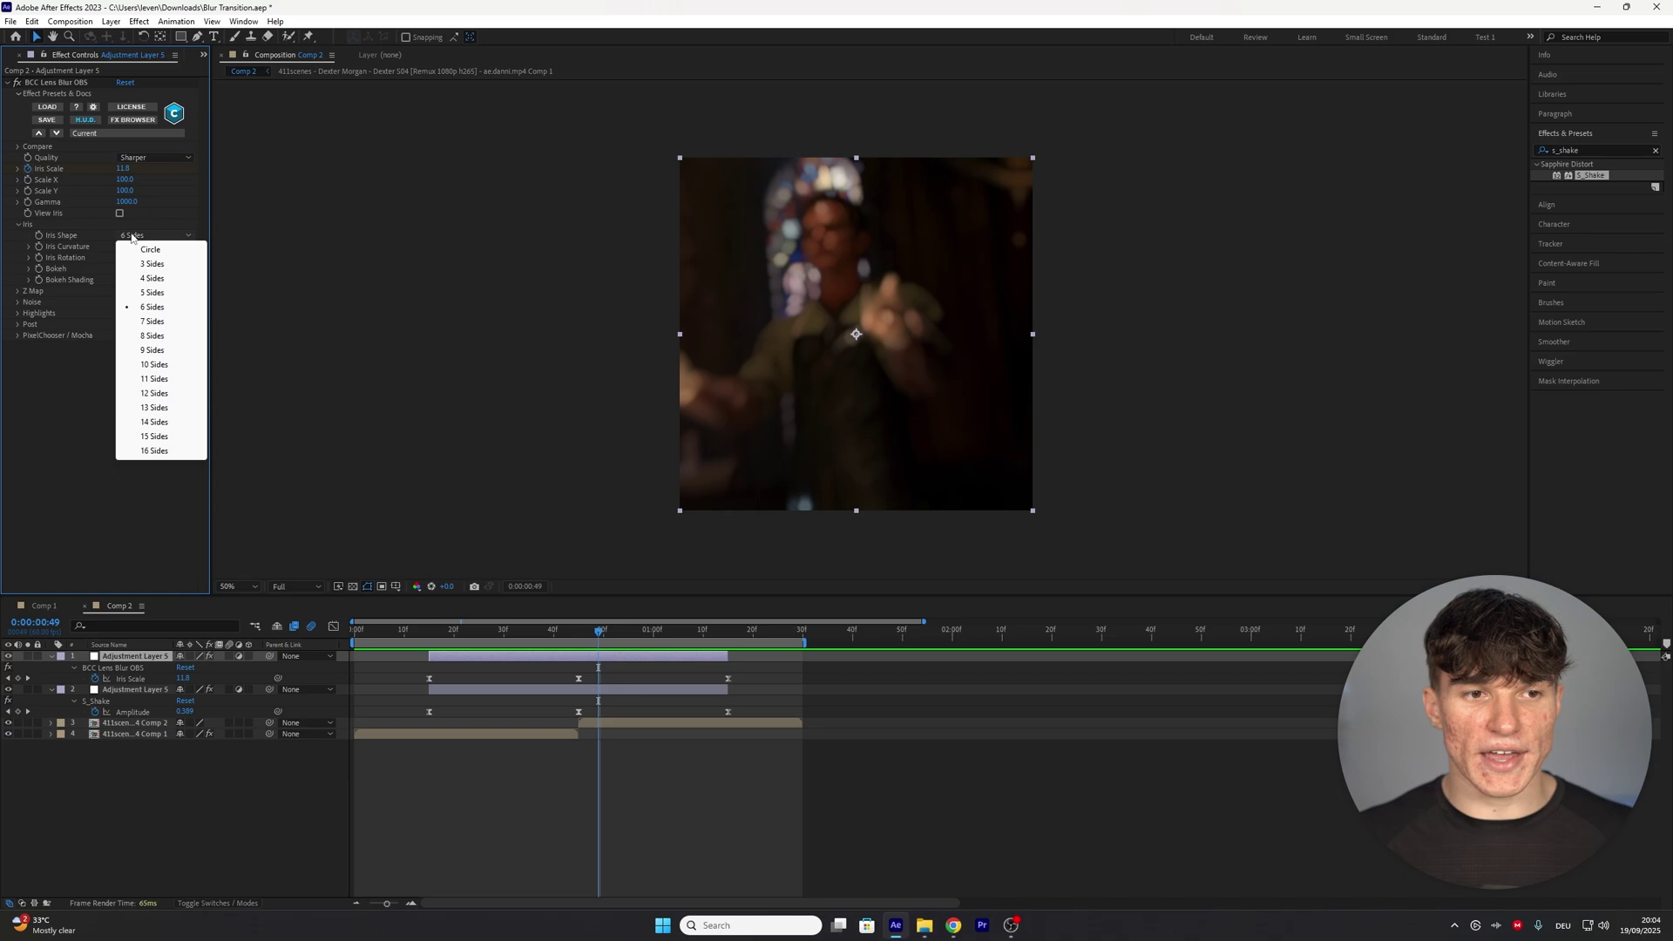
click(152, 264)
key(j)
scroll(856, 368, up, 2)
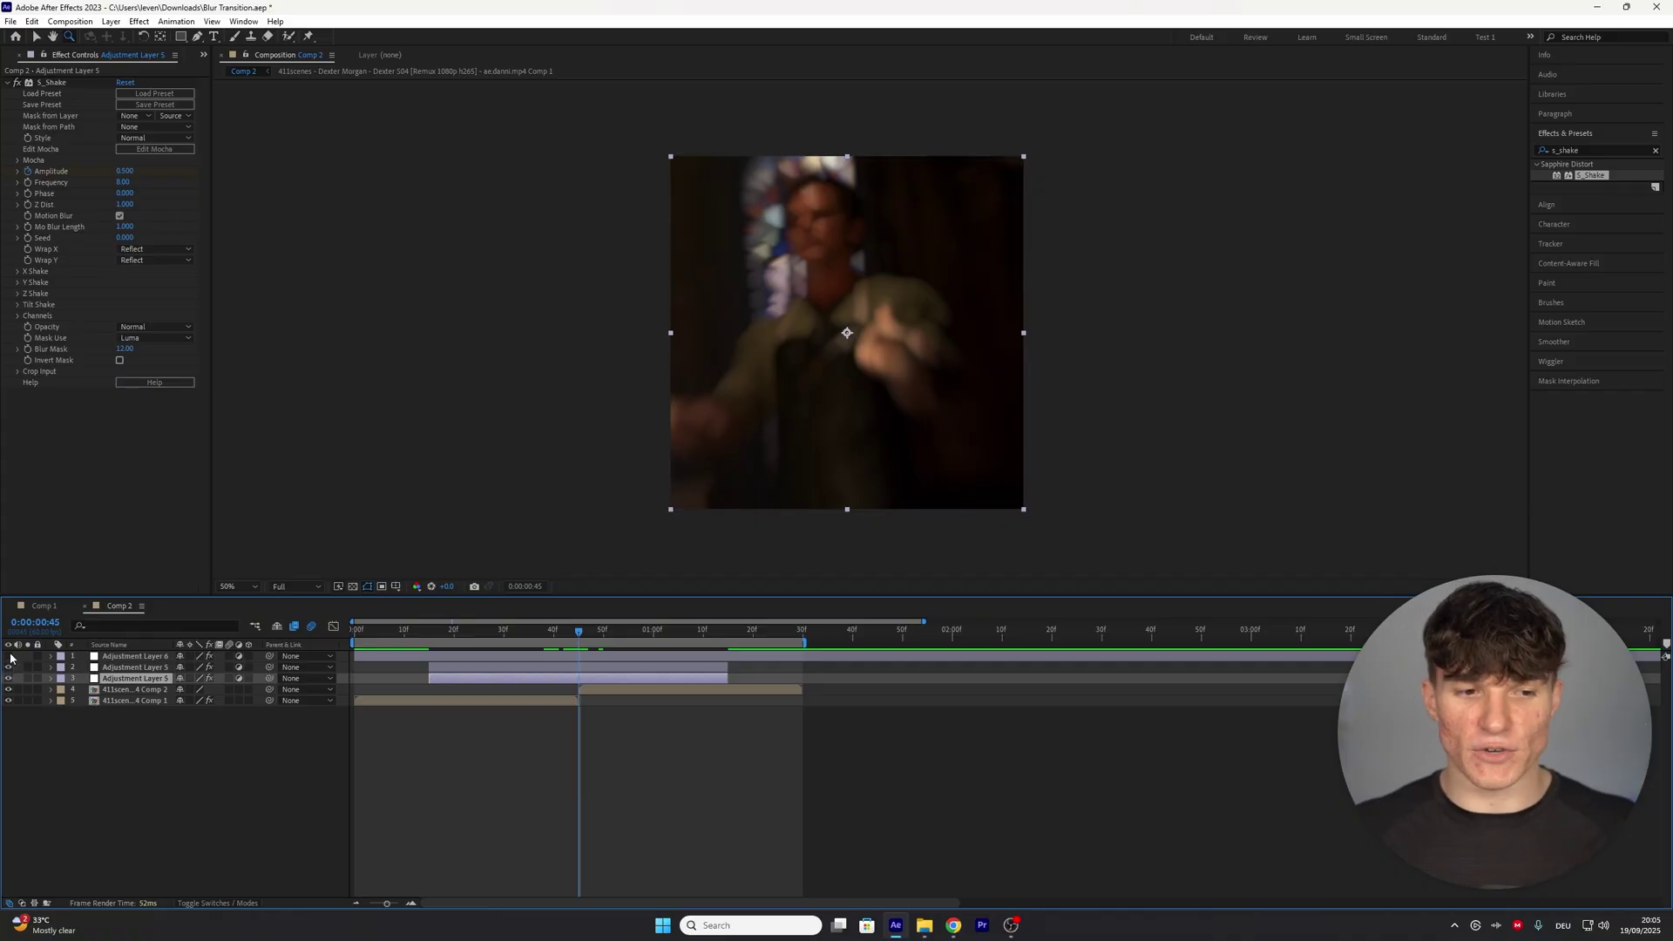
Toggle the top adjustment layer's visibility to compare the transition with and without it
click(10, 656)
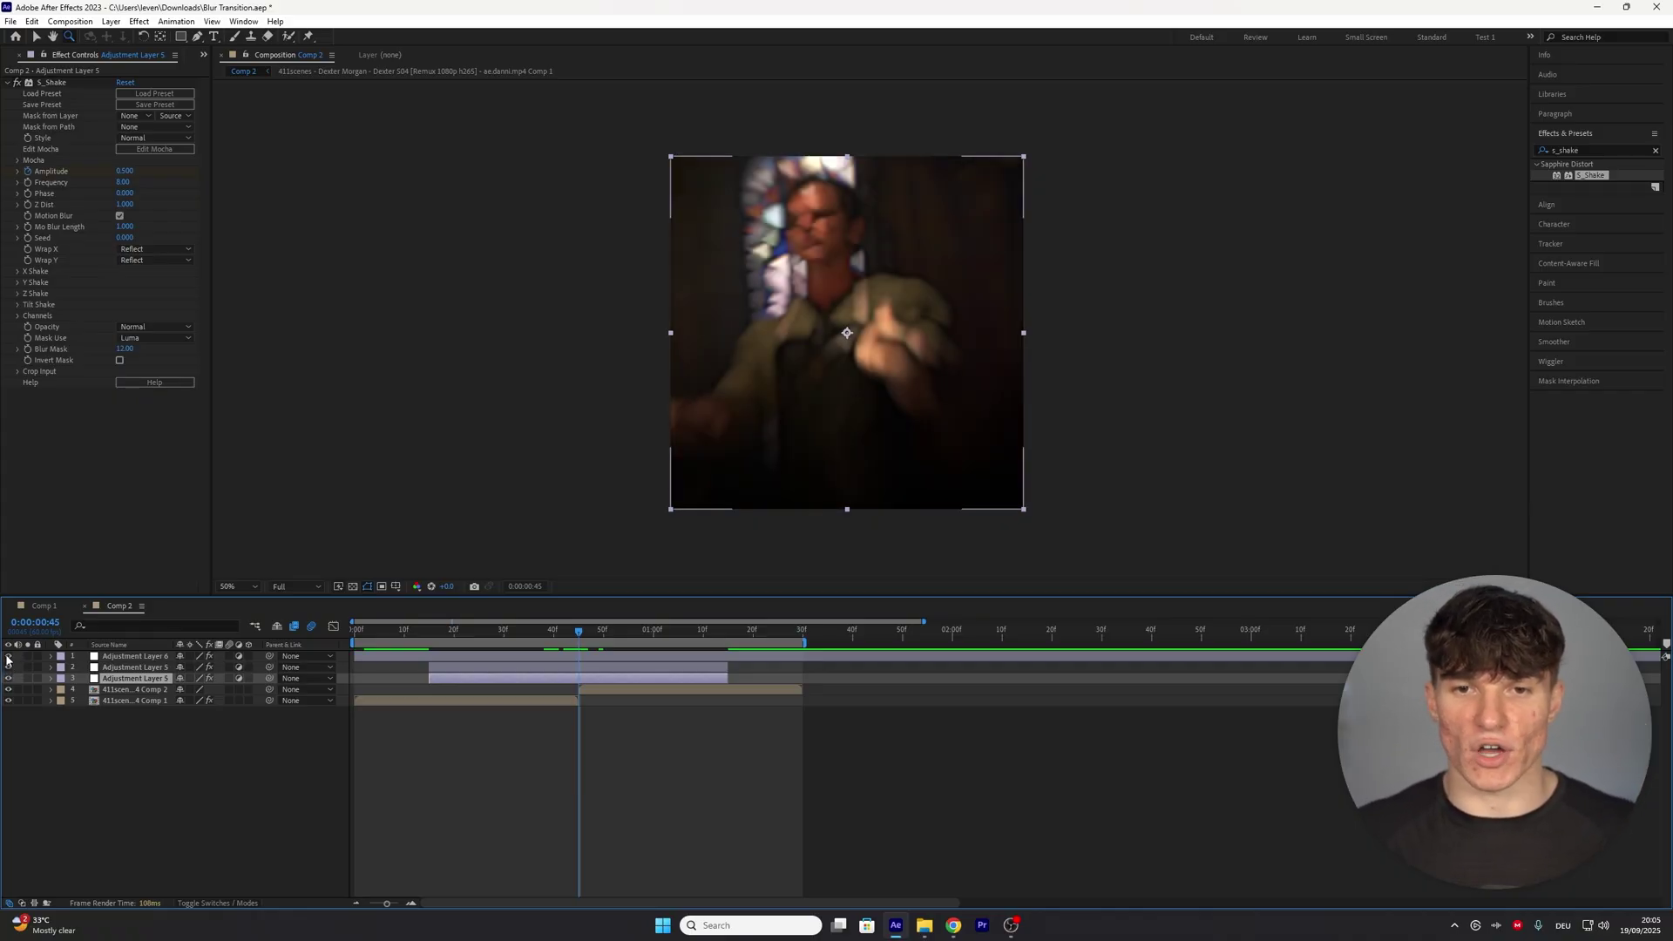